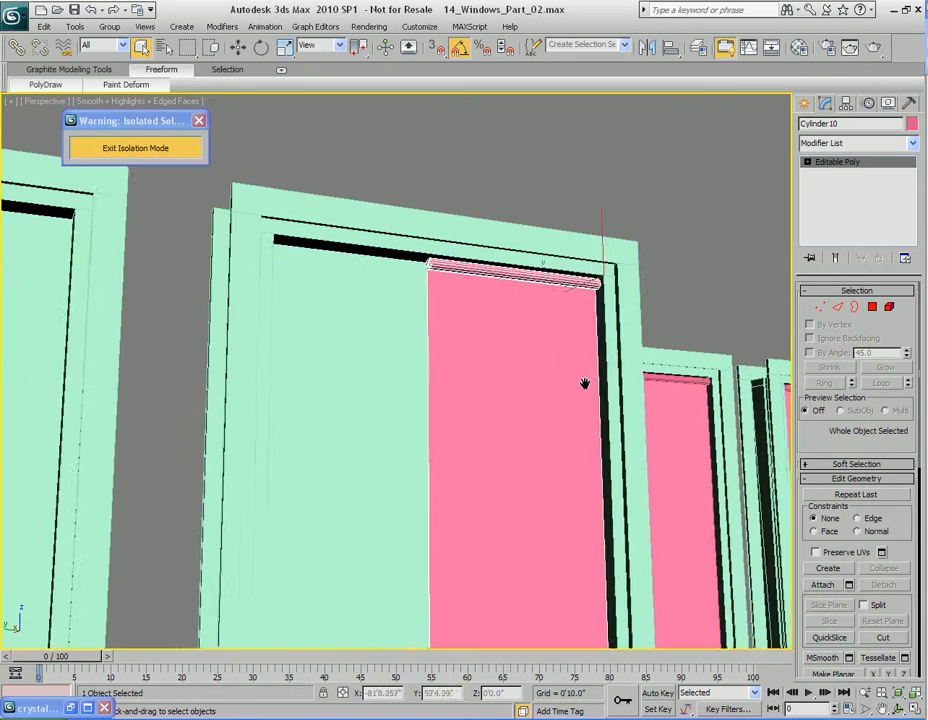
Delete the end-cap polygons on the inner side of the pink half-width blind, including its top roller and bottom rail.
key(4)
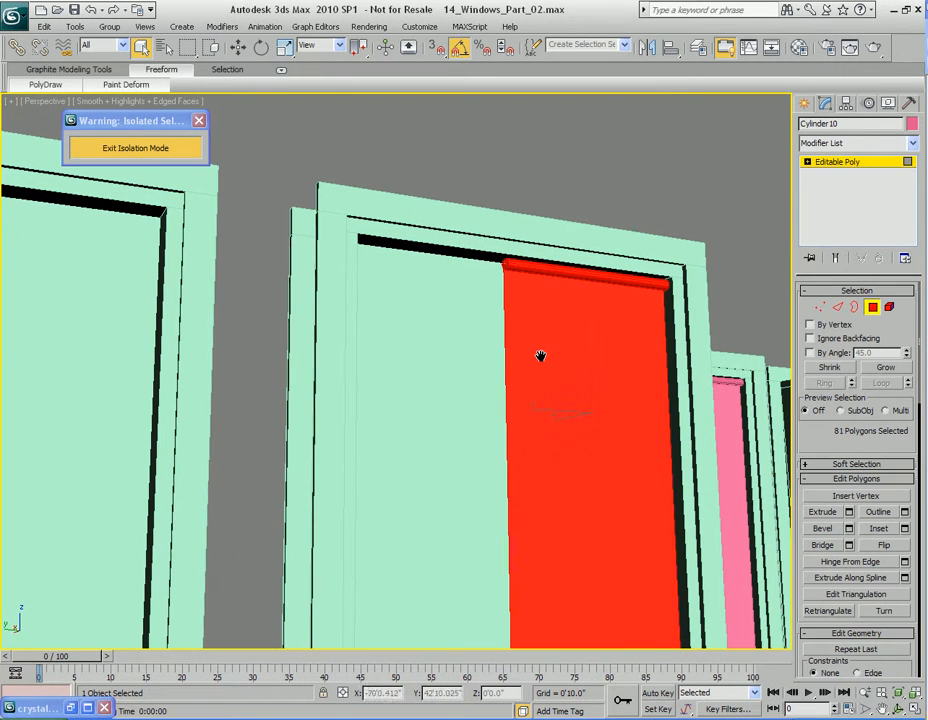
click(527, 222)
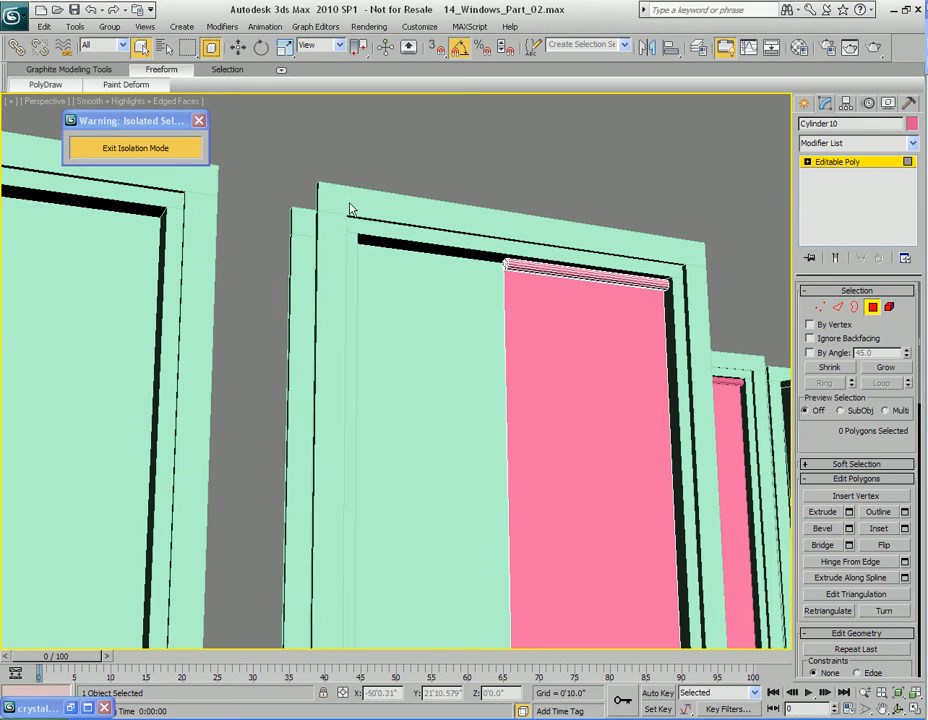
scroll(472, 262, down, 7)
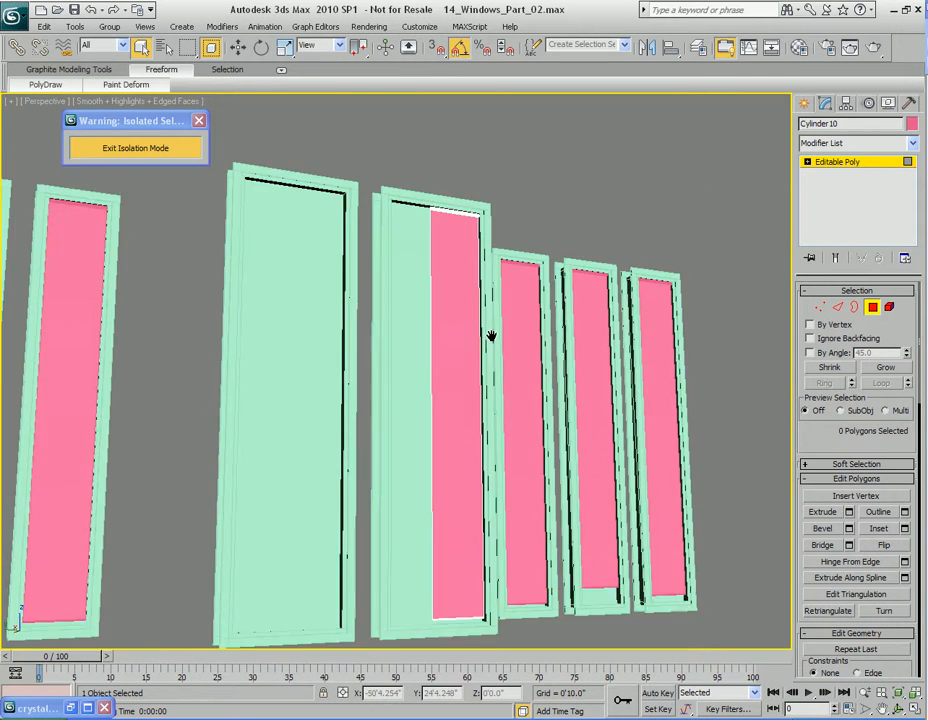
alt+middle_drag(496, 250, 428, 165)
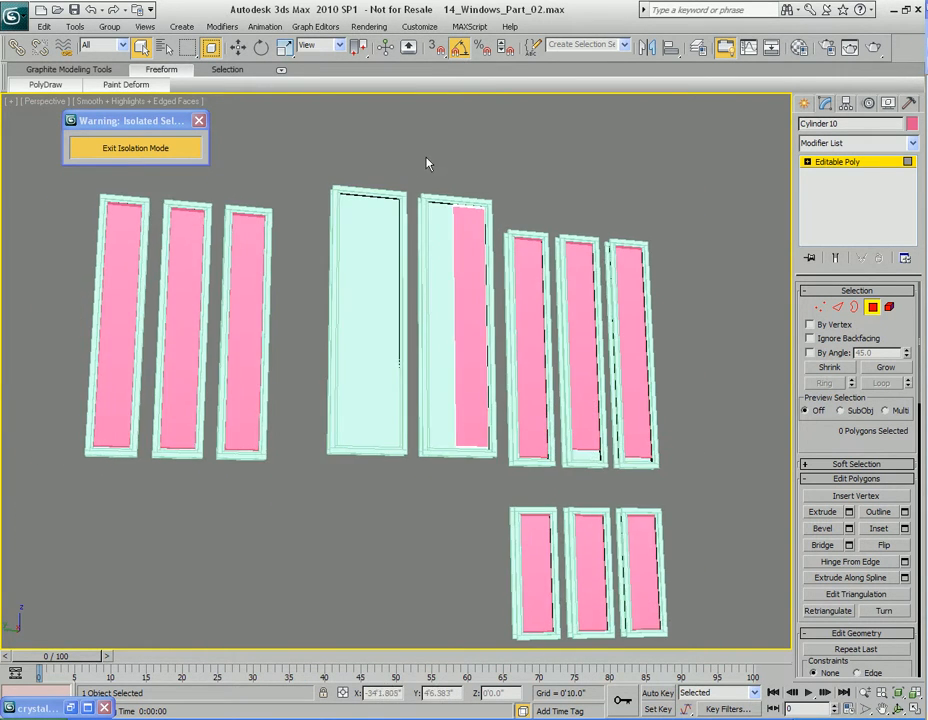
drag(453, 304, 472, 505)
scroll(491, 311, up, 4)
alt+middle_drag(433, 409, 466, 404)
scroll(466, 404, up, 2)
middle_drag(690, 385, 576, 366)
scroll(574, 353, up, 3)
middle_drag(548, 225, 546, 306)
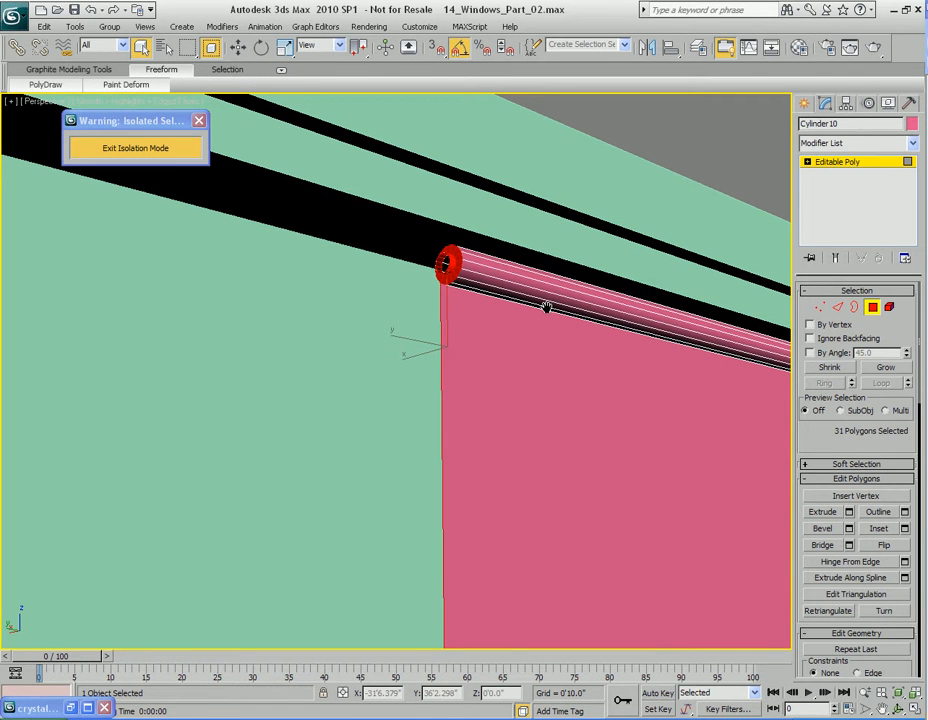
key(ctrl+d)
alt+middle_drag(568, 353, 606, 209)
scroll(574, 365, down, 3)
scroll(580, 302, down, 3)
key(4)
Narrow the pink blind to slightly less than half the opening by moving its inner-edge vertices along Y.
scroll(580, 277, down, 3)
key(1)
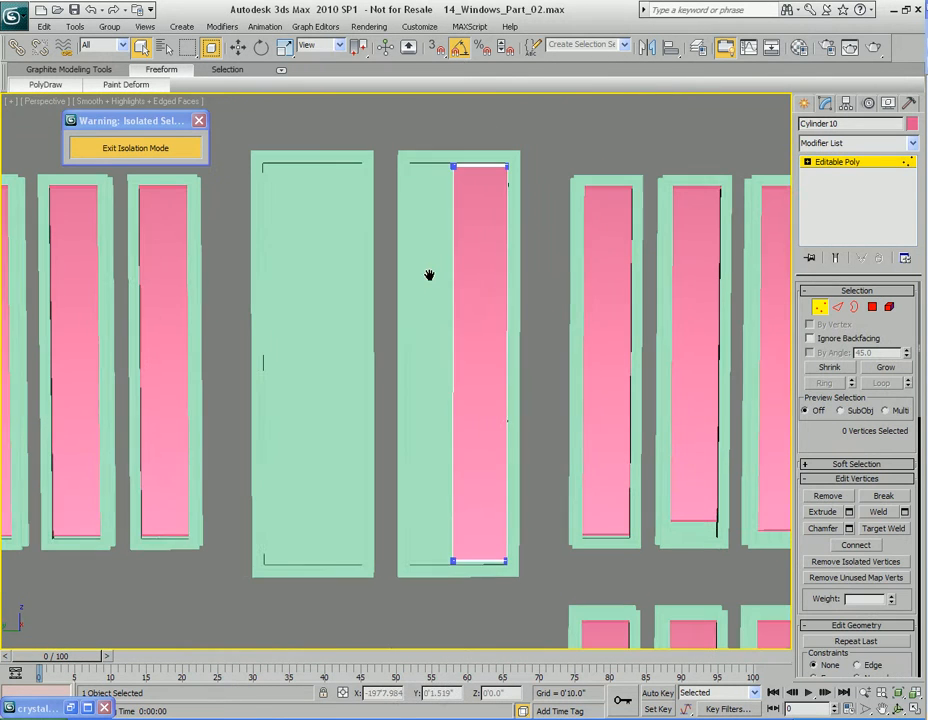
drag(396, 141, 489, 628)
key(w)
drag(408, 264, 429, 263)
key(q)
middle_drag(541, 297, 505, 329)
key(1)
Mirror the narrowed blind across the Y axis as a copy with zero offset.
scroll(513, 368, up, 3)
scroll(513, 368, down, 3)
key(w)
scroll(476, 375, up, 6)
middle_drag(476, 375, 472, 380)
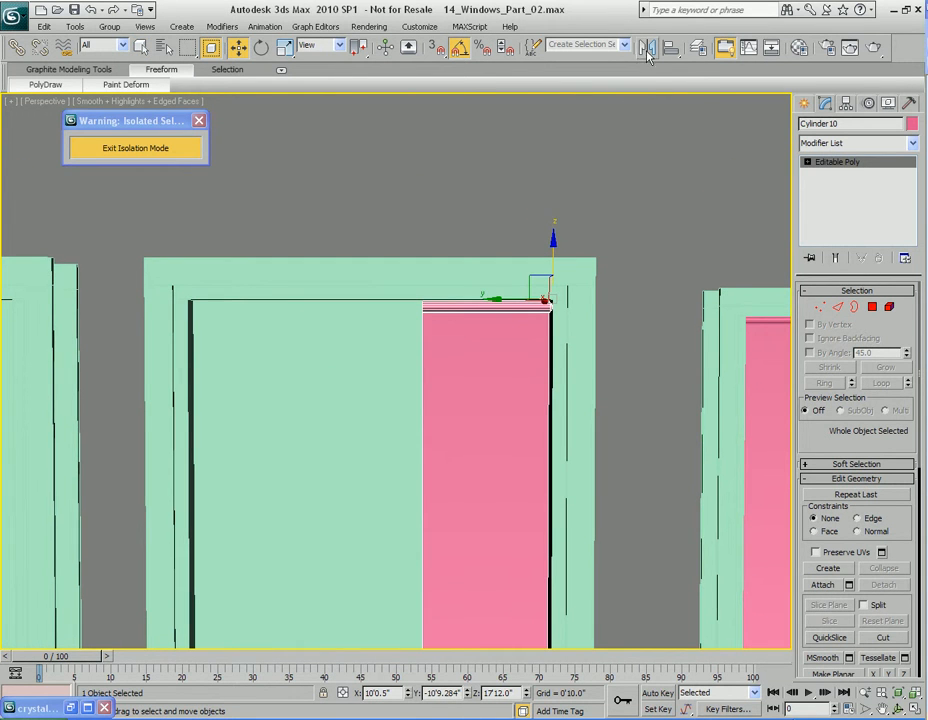
click(646, 53)
click(450, 389)
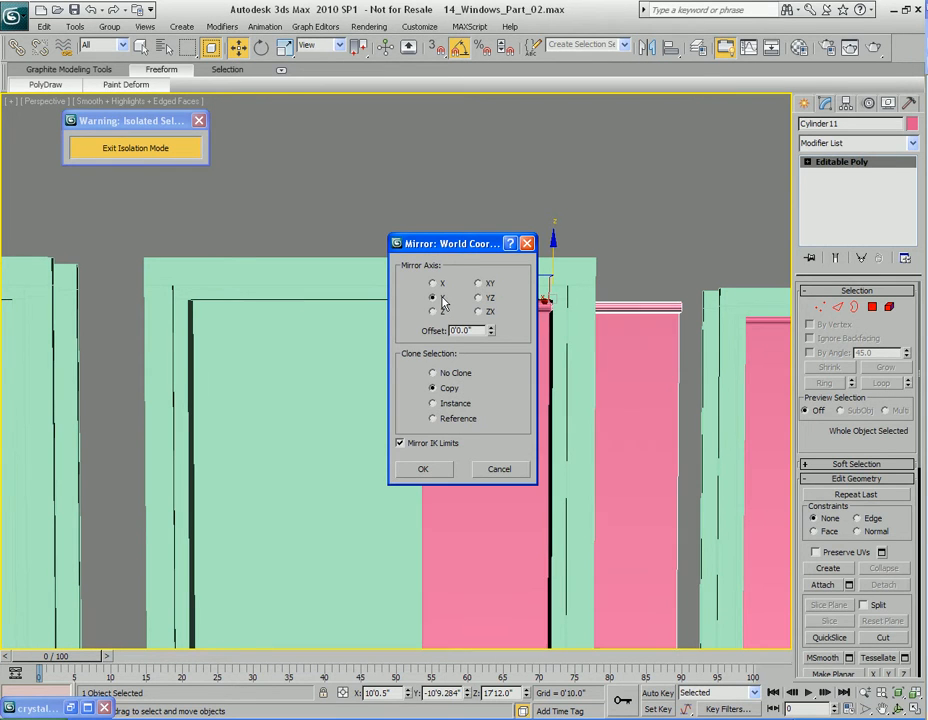
click(423, 469)
Move the mirrored copy along Y to the opposite side of the same window opening, against the frame's inner edge.
middle_drag(507, 358, 557, 375)
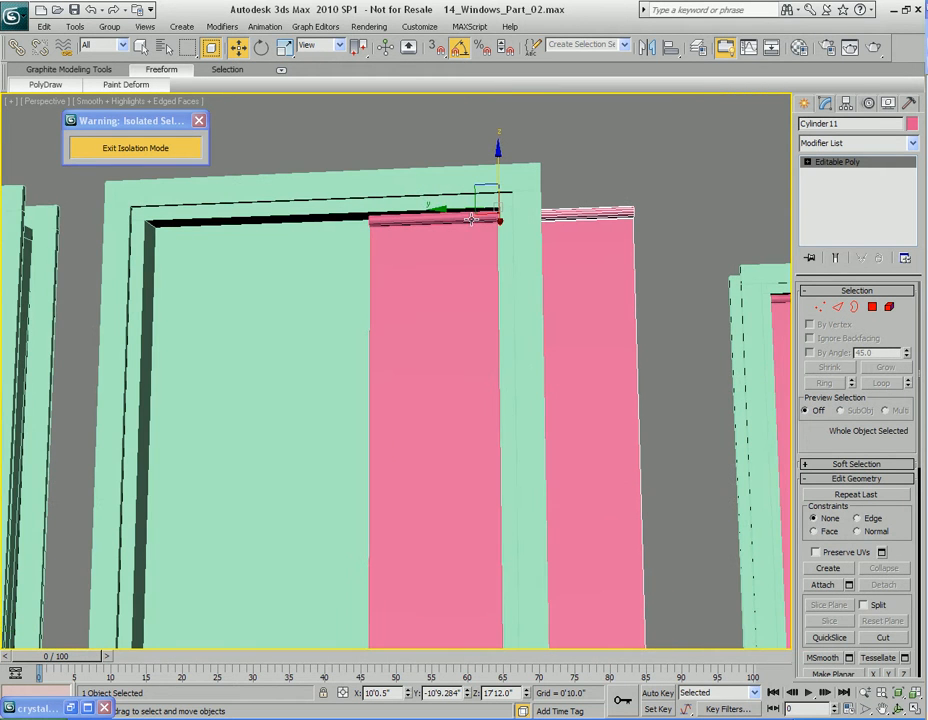
drag(462, 213, 172, 222)
scroll(356, 391, up, 3)
middle_drag(356, 391, 520, 477)
scroll(540, 478, down, 2)
scroll(410, 420, down, 2)
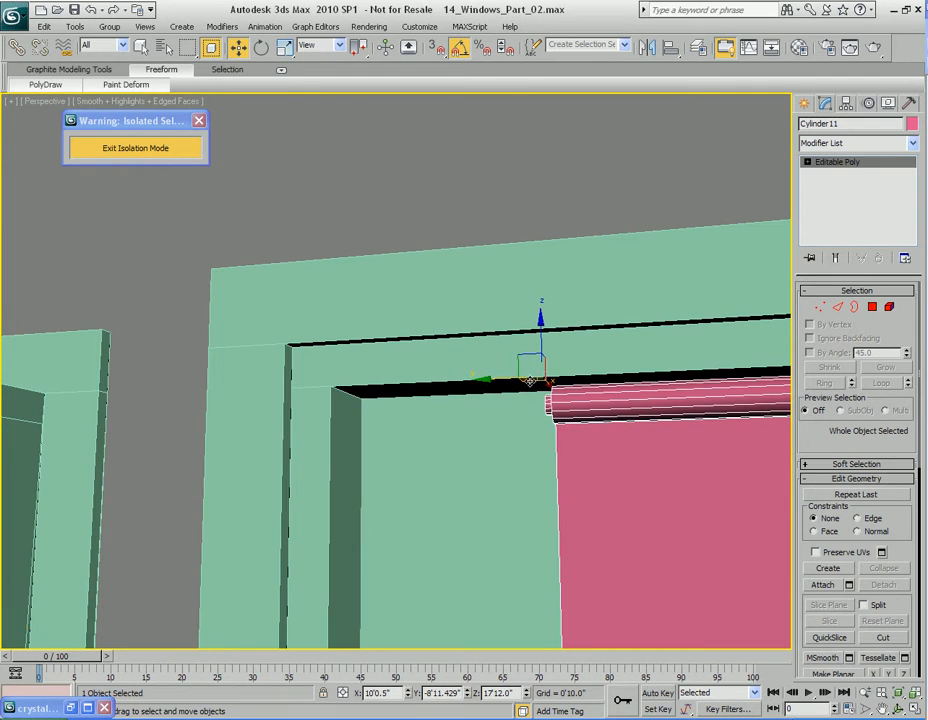
drag(544, 375, 329, 384)
key(s)
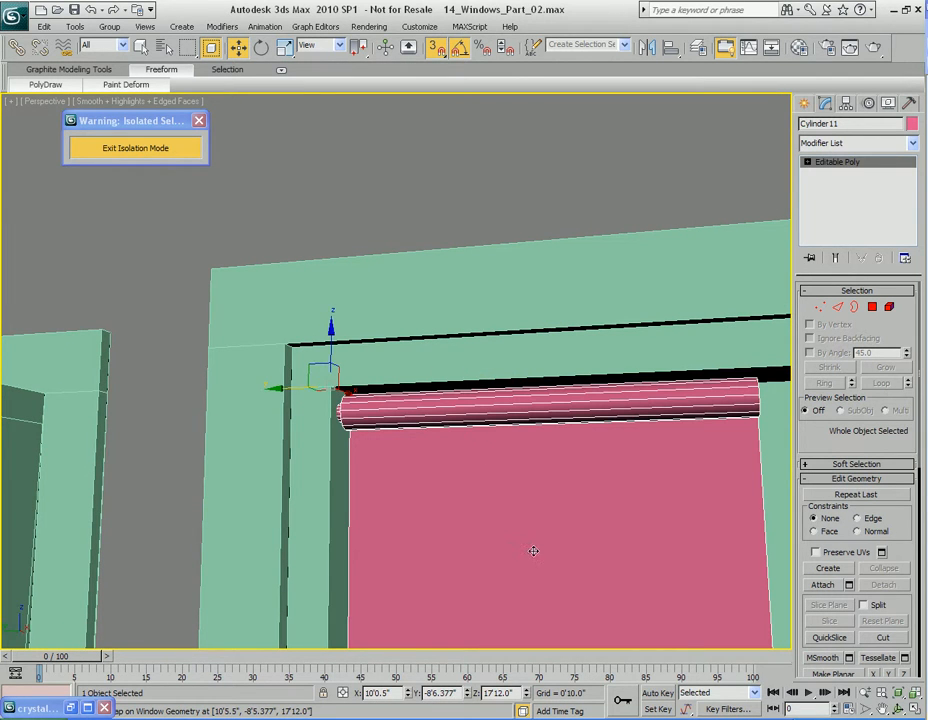
scroll(533, 551, down, 5)
middle_drag(534, 549, 550, 386)
scroll(532, 431, down, 2)
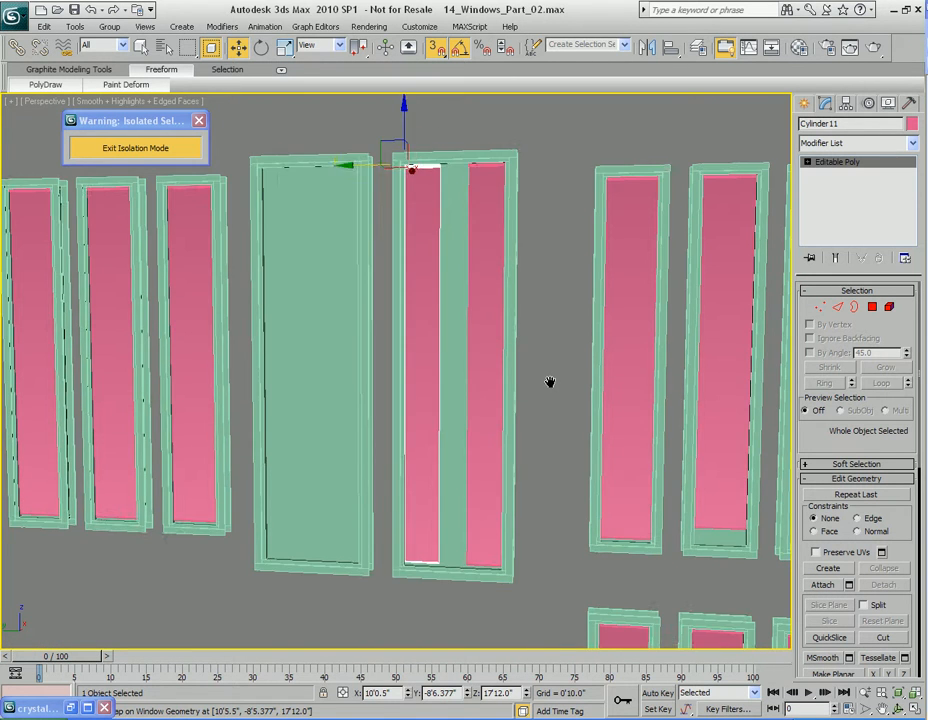
Attach the mirrored copy to the original blind so both halves form one editable poly object.
key(q)
alt+middle_drag(485, 412, 474, 278)
click(474, 253)
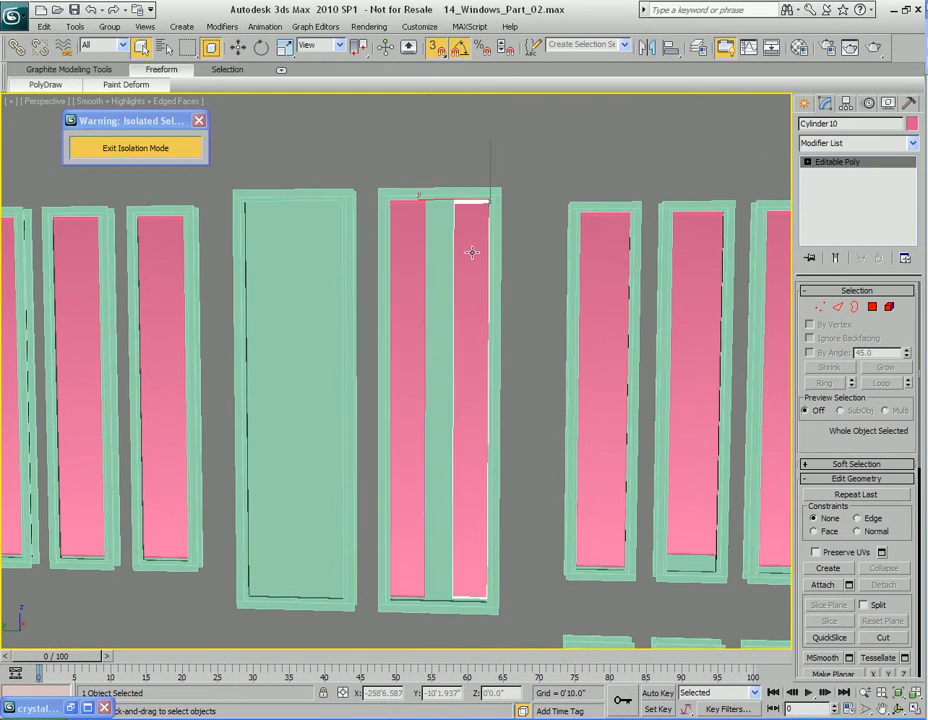
scroll(458, 397, up, 5)
middle_drag(458, 397, 497, 385)
right_click(462, 382)
click(350, 199)
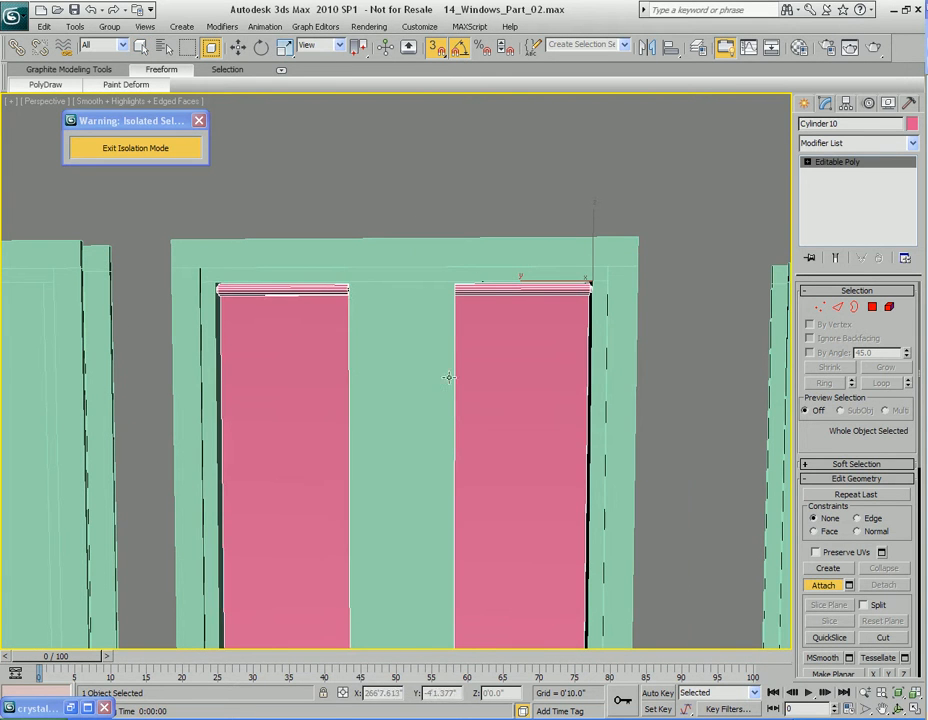
middle_drag(463, 377, 480, 375)
Select the inner-edge vertices of both halves, top and bottom, and scale them along Y to narrow the gap.
key(1)
drag(536, 376, 539, 416)
scroll(539, 416, down, 4)
middle_drag(524, 489, 512, 386)
ctrl+drag(397, 479, 458, 561)
middle_drag(480, 513, 507, 468)
scroll(479, 423, up, 5)
scroll(507, 468, down, 6)
middle_drag(468, 190, 483, 404)
scroll(462, 335, up, 3)
key(r)
scroll(483, 404, up, 3)
middle_drag(483, 350, 476, 376)
key(s)
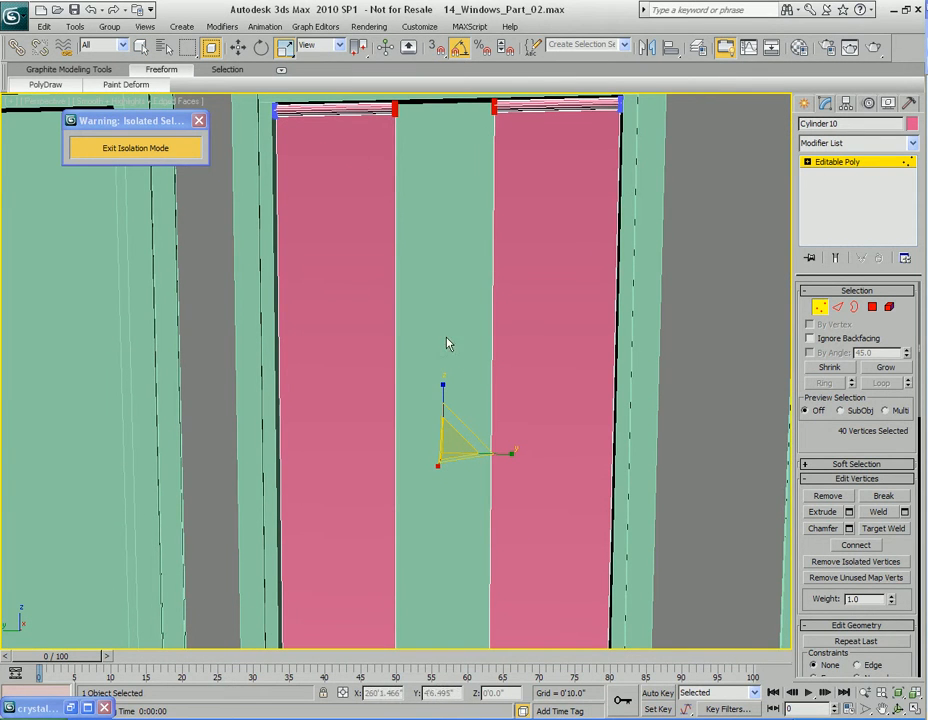
drag(511, 452, 116, 453)
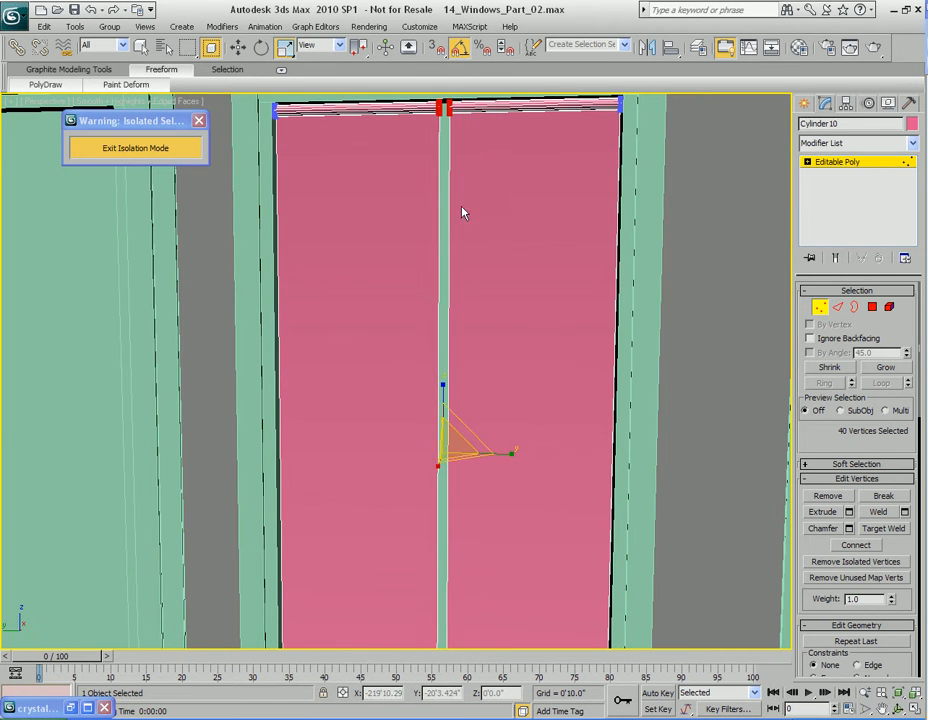
Try scaling the selected inner-edge vertices again at the roller gap, and undo the change.
scroll(458, 234, down, 3)
scroll(452, 320, up, 5)
middle_drag(447, 342, 432, 449)
scroll(433, 447, up, 3)
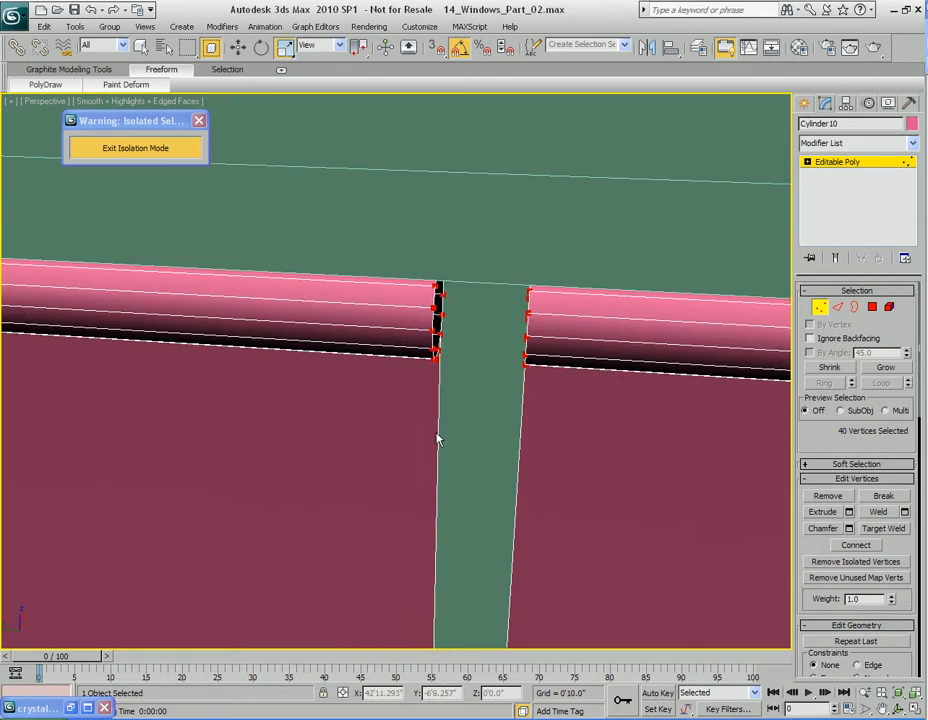
middle_drag(529, 410, 425, 385)
drag(462, 384, 417, 385)
key(ctrl+z)
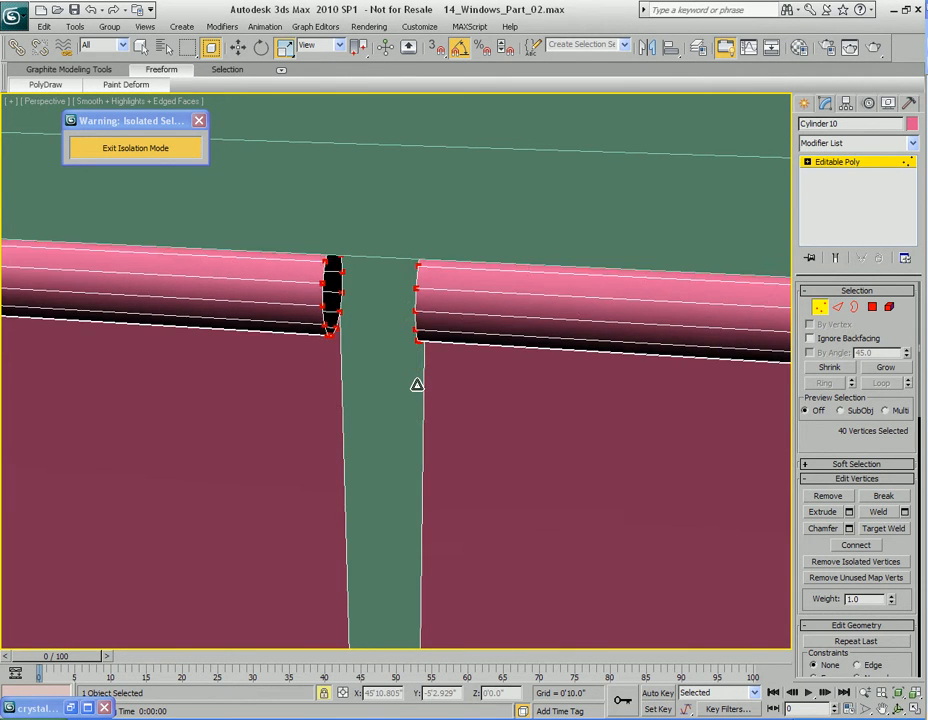
Scale the selected inner-edge vertices along Y until the two halves nearly meet in the middle.
scroll(417, 385, down, 6)
middle_drag(487, 545, 460, 386)
drag(457, 519, 63, 502)
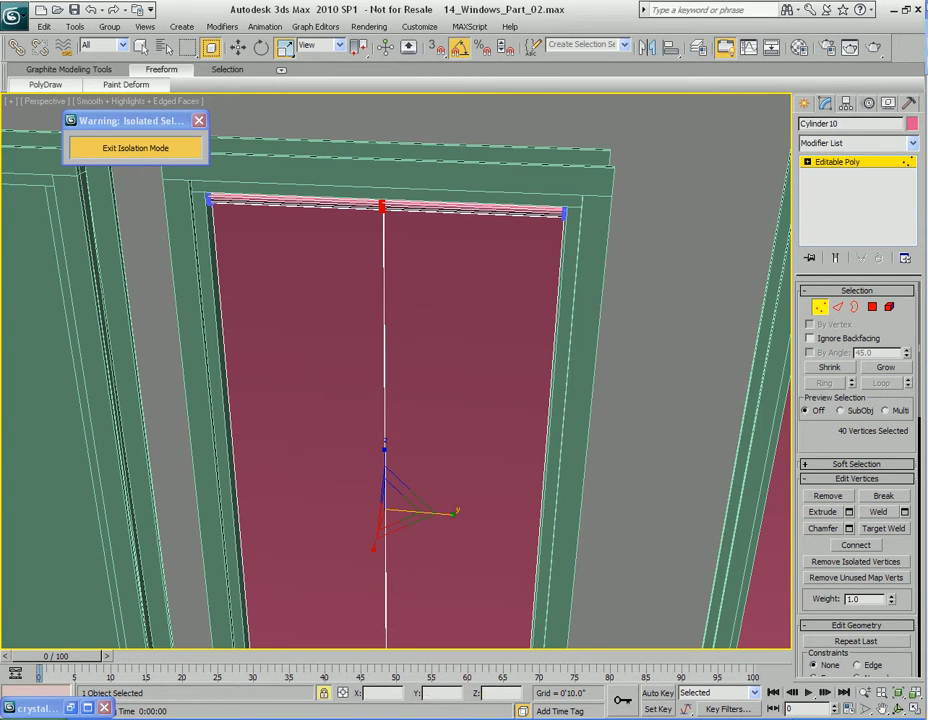
scroll(420, 358, up, 6)
middle_drag(479, 348, 537, 348)
key(1)
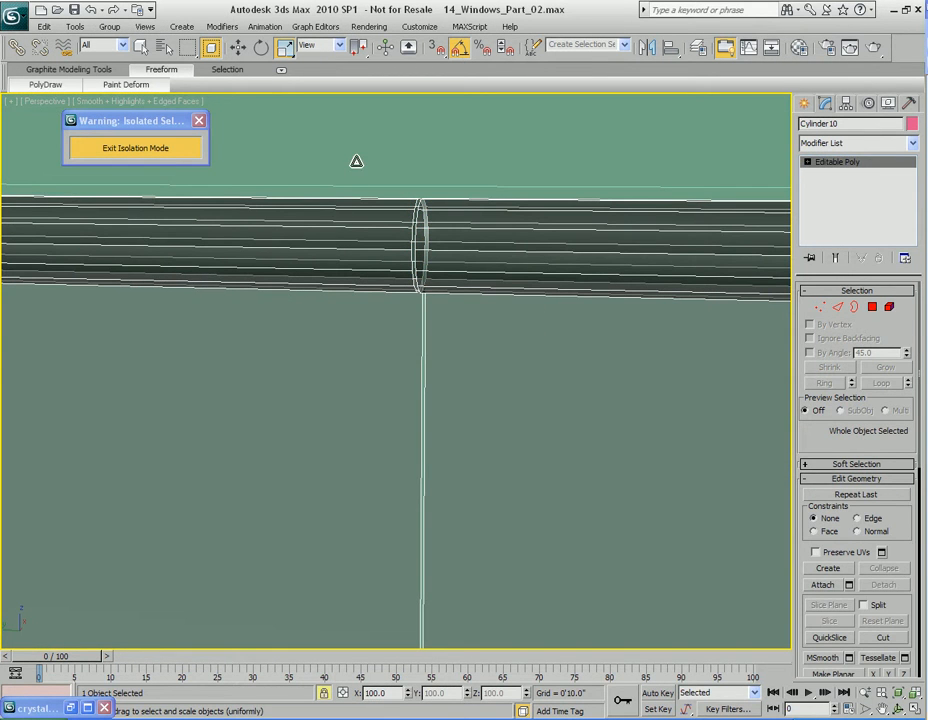
Weld the vertices at the middle seam of the top roller using a threshold of 0'0.04".
key(1)
alt+middle_drag(441, 277, 361, 207)
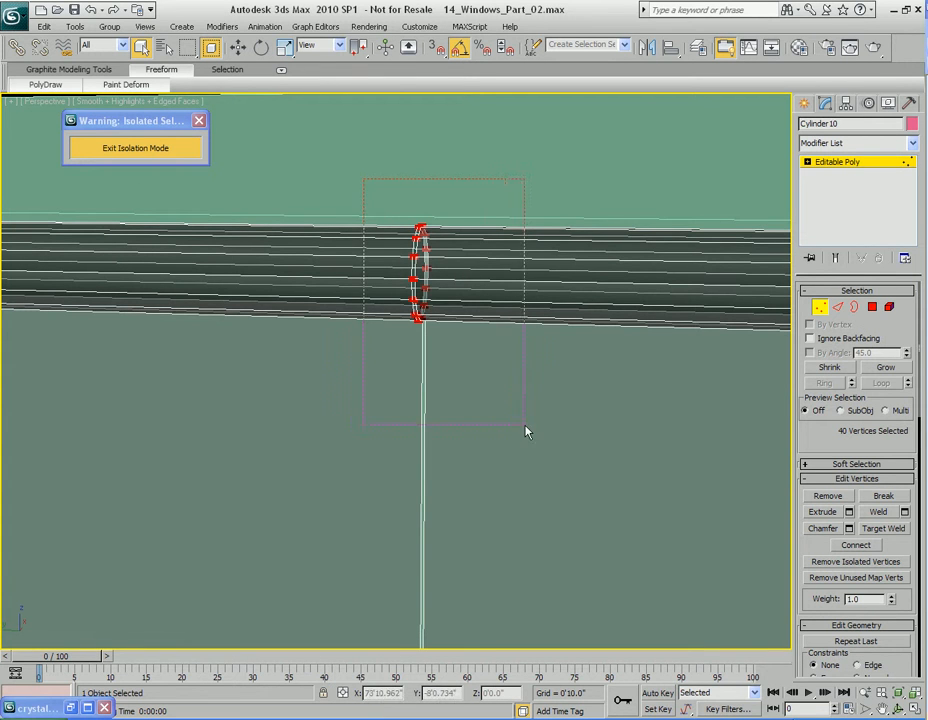
drag(525, 426, 525, 426)
middle_drag(501, 325, 505, 354)
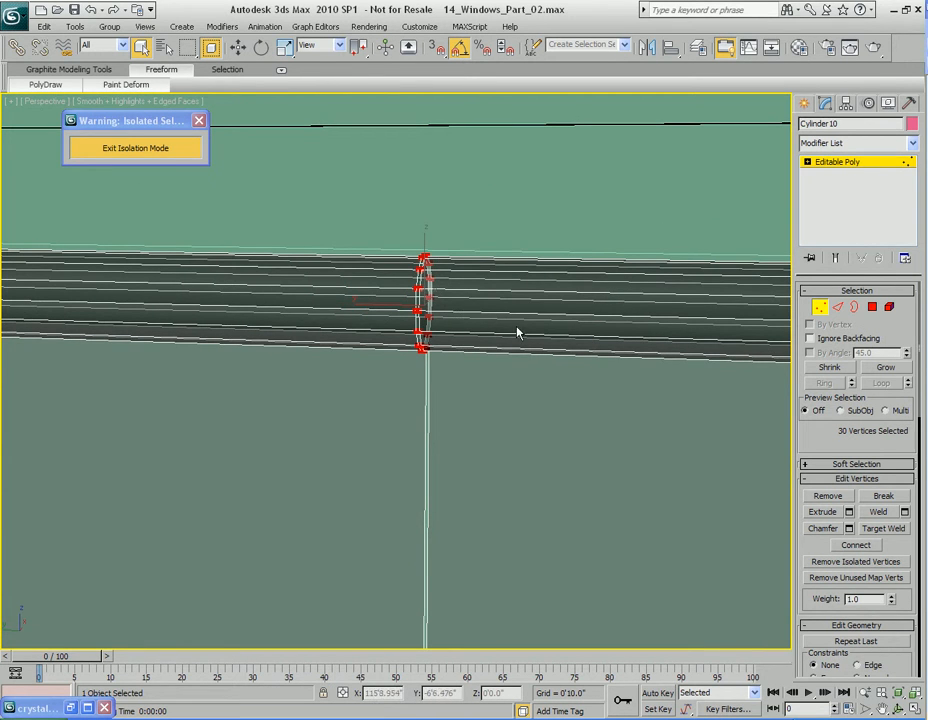
right_click(493, 284)
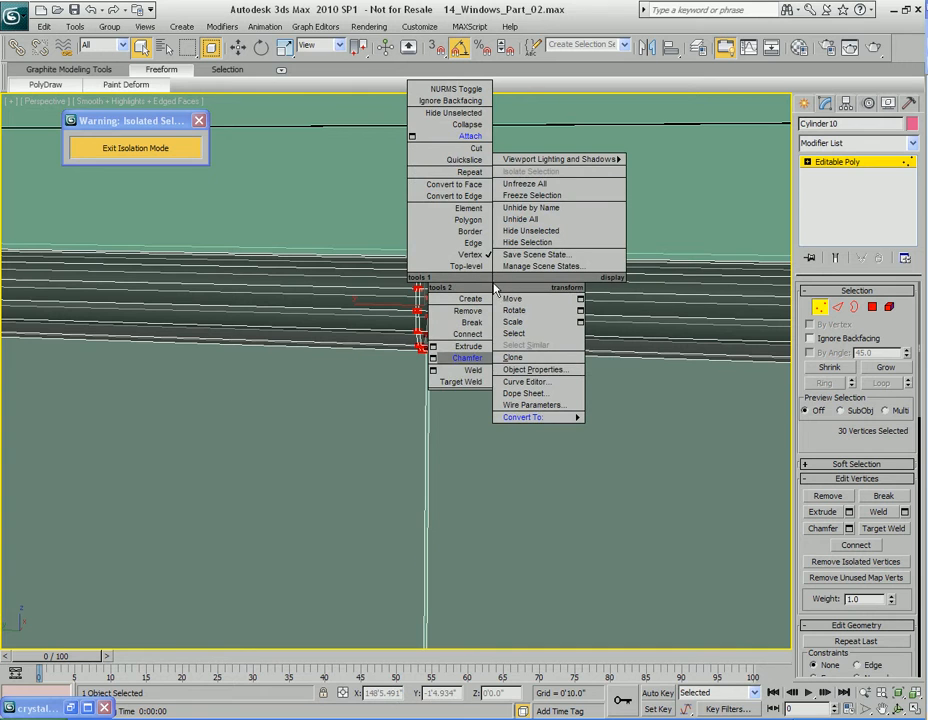
click(434, 374)
drag(460, 308, 608, 308)
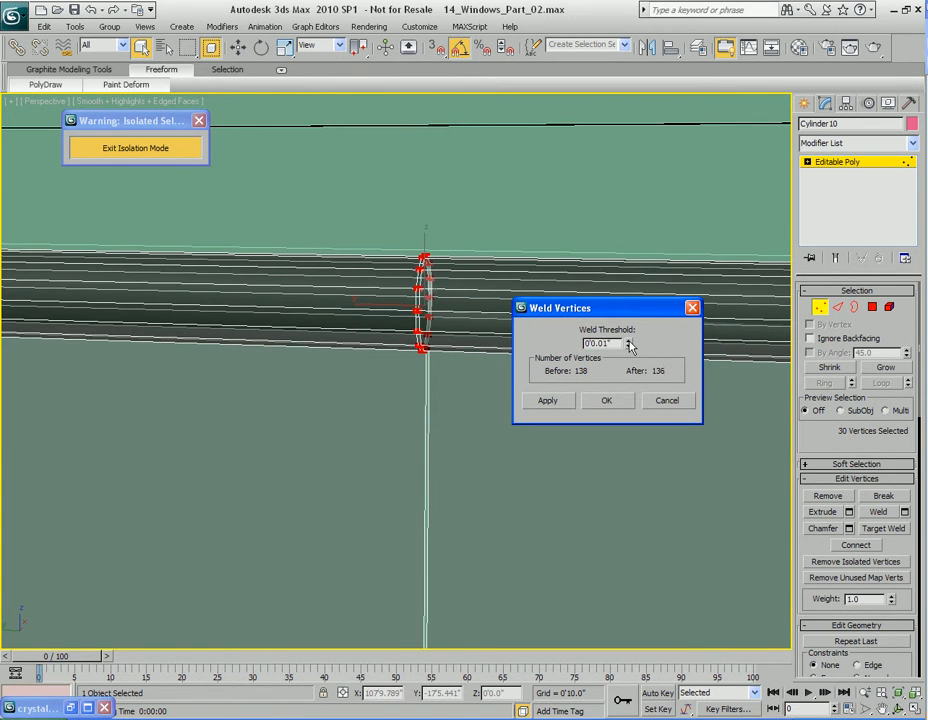
click(628, 342)
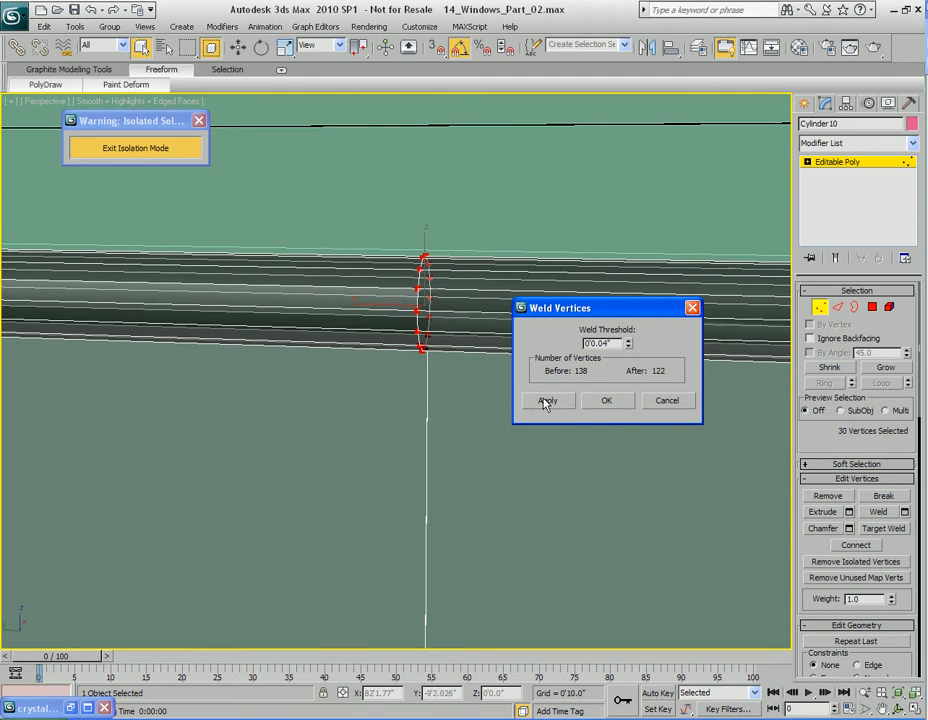
Weld the vertices at the middle seam of the blind's bottom rail using a threshold of 0'0.04".
scroll(435, 420, down, 8)
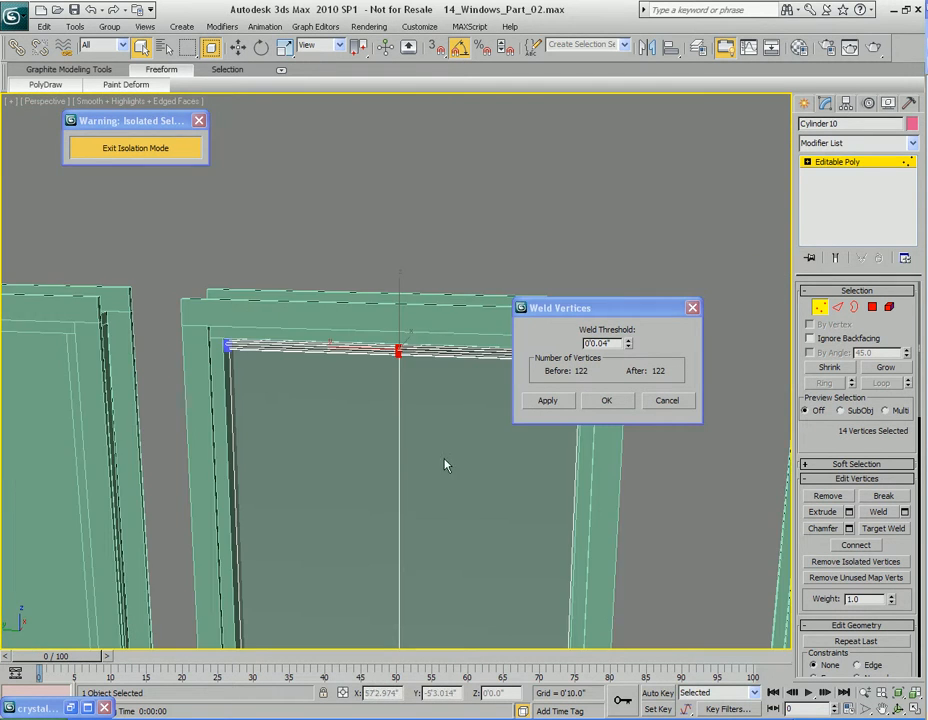
middle_drag(437, 430, 475, 337)
scroll(435, 380, down, 6)
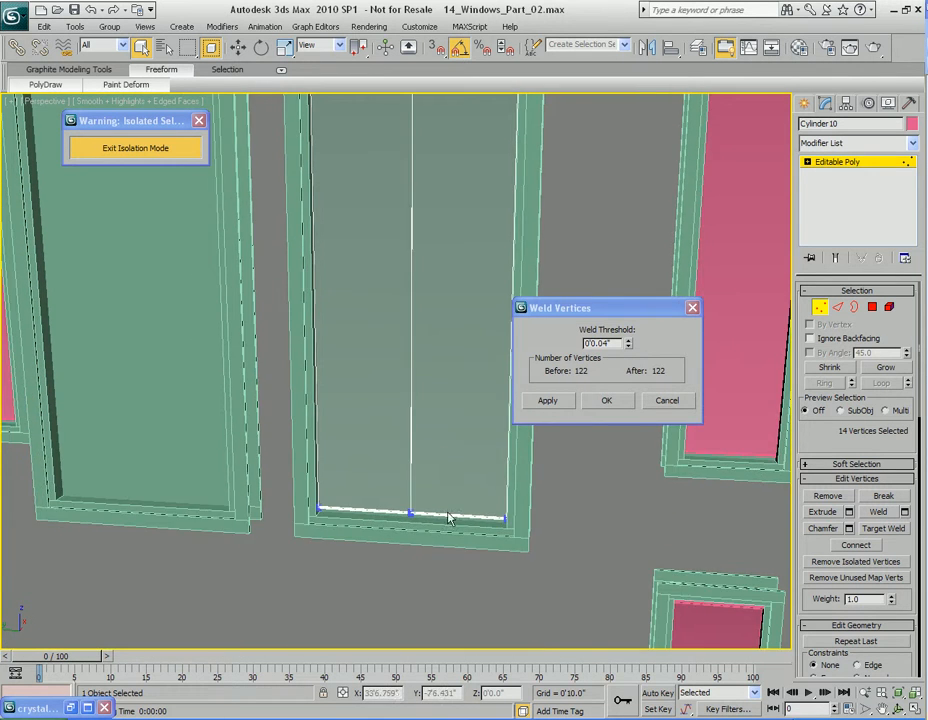
scroll(435, 555, up, 8)
middle_drag(435, 555, 418, 463)
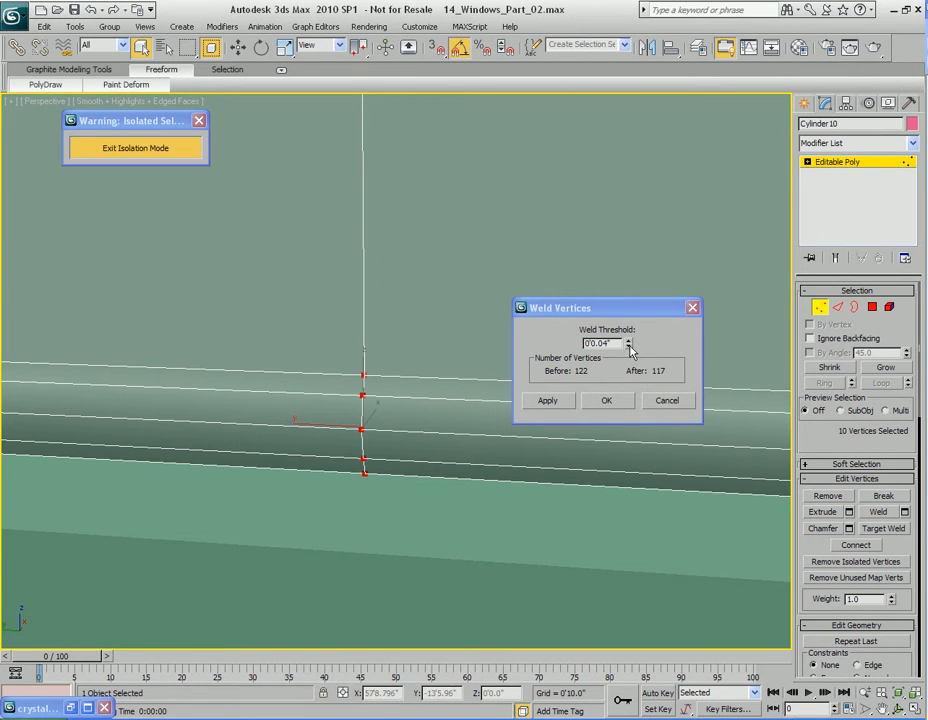
drag(629, 346, 635, 419)
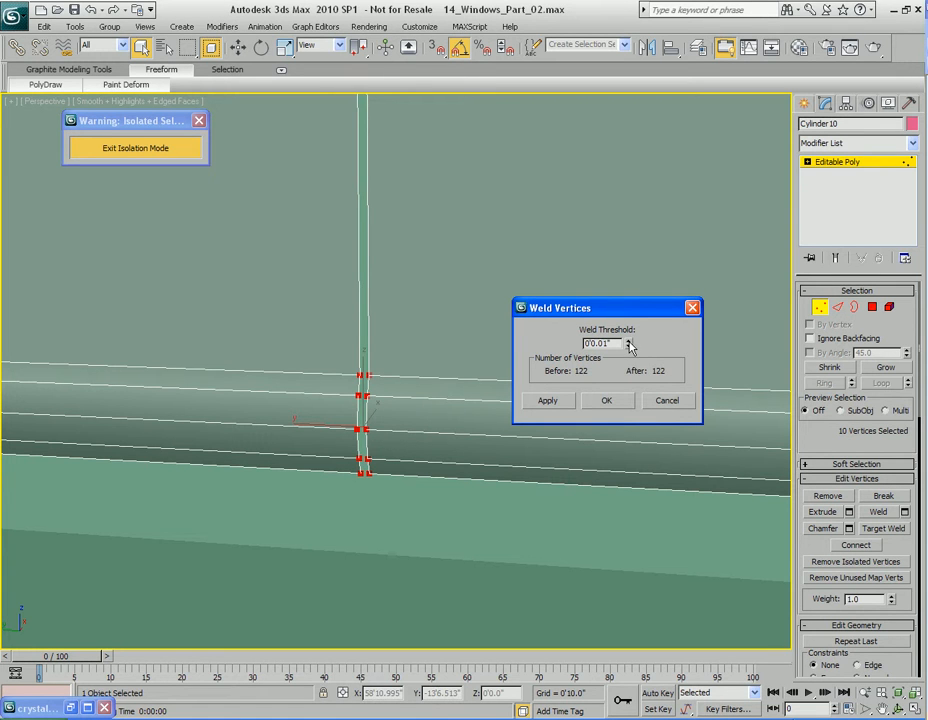
click(629, 344)
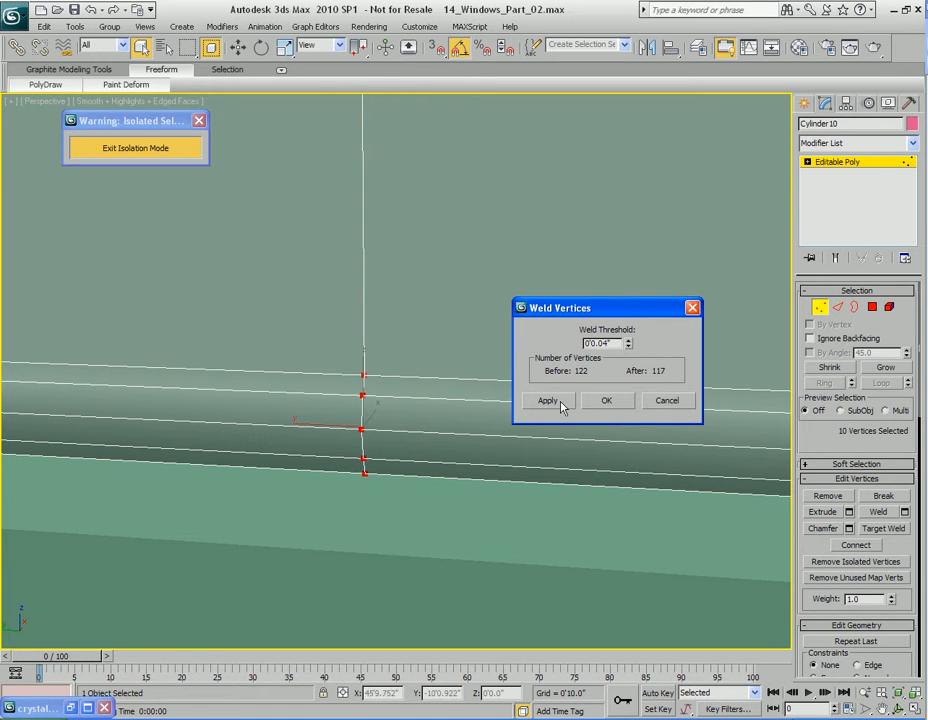
click(608, 401)
scroll(433, 400, down, 5)
middle_drag(441, 385, 452, 450)
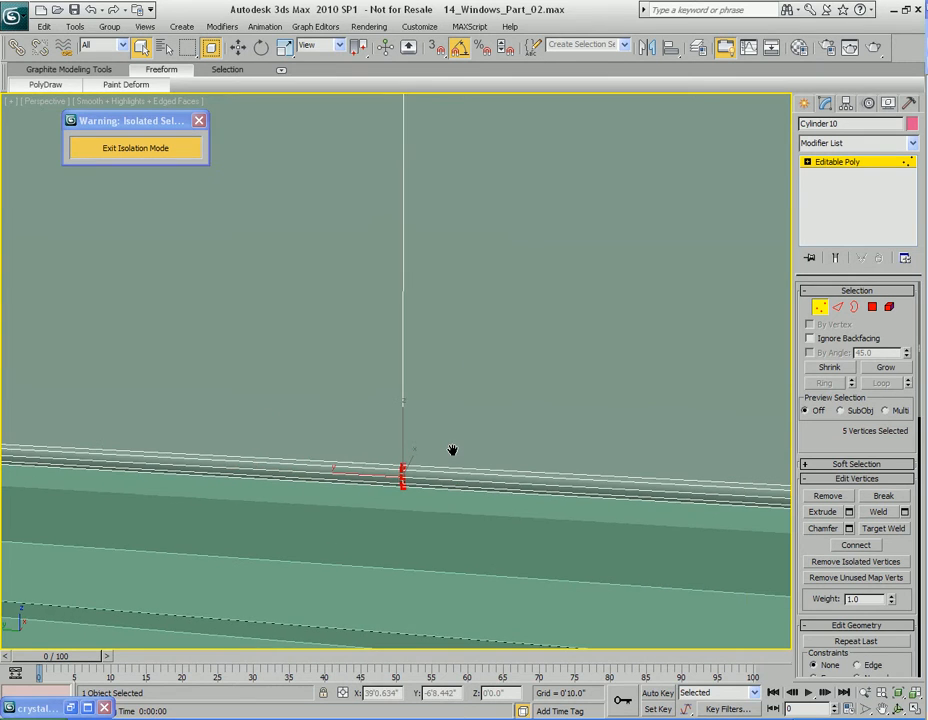
scroll(452, 450, up, 3)
scroll(451, 453, down, 2)
key(1)
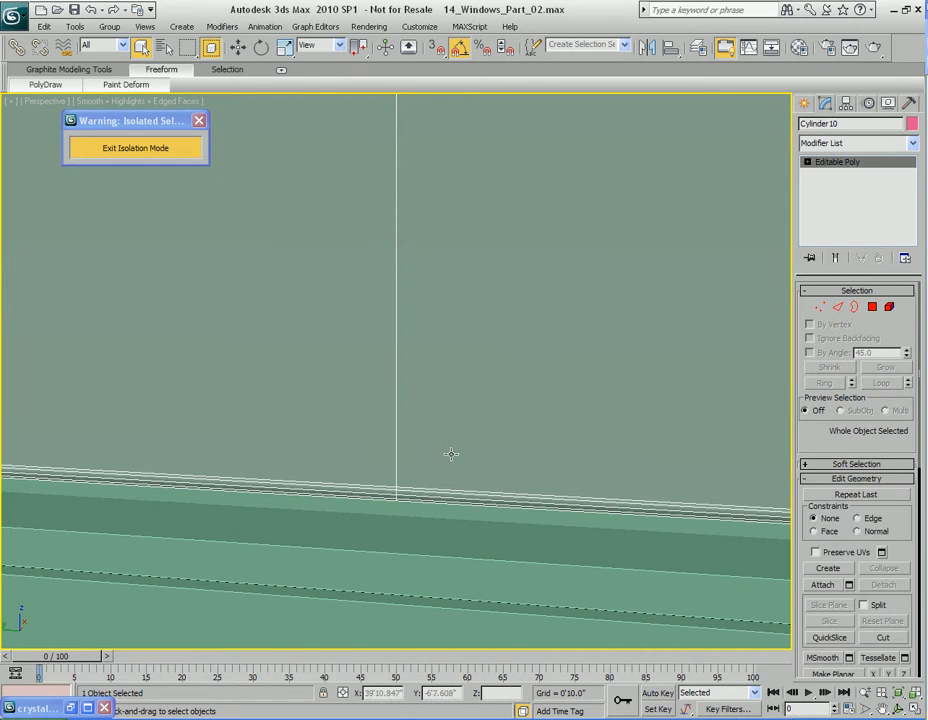
Select the vertical middle seam of the blind as an edge loop, including around the roller, and remove those edges.
key(2)
click(411, 378)
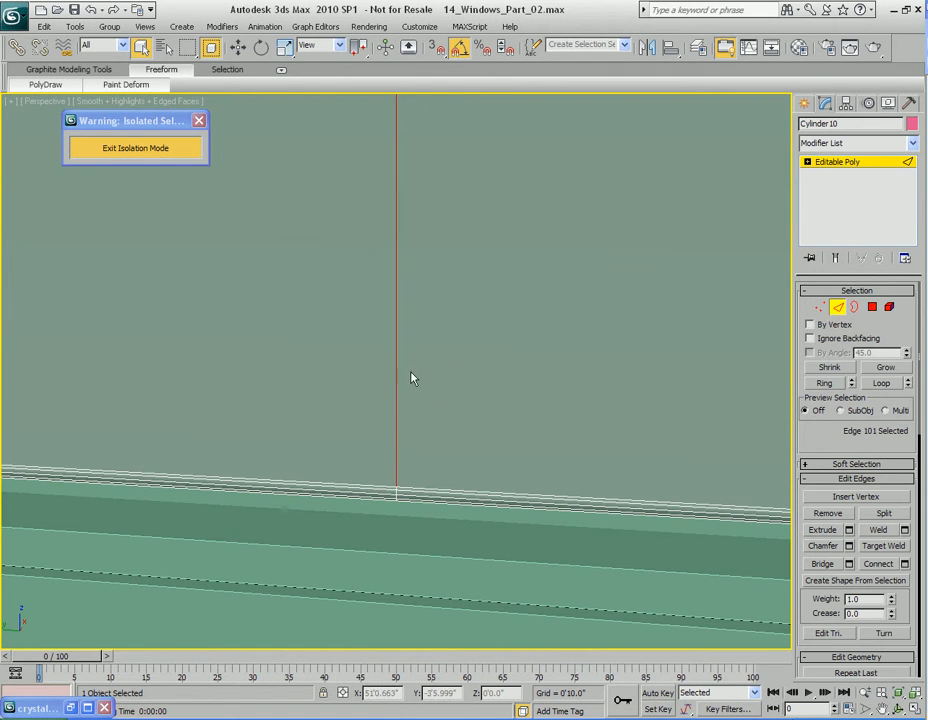
click(882, 384)
scroll(451, 398, down, 4)
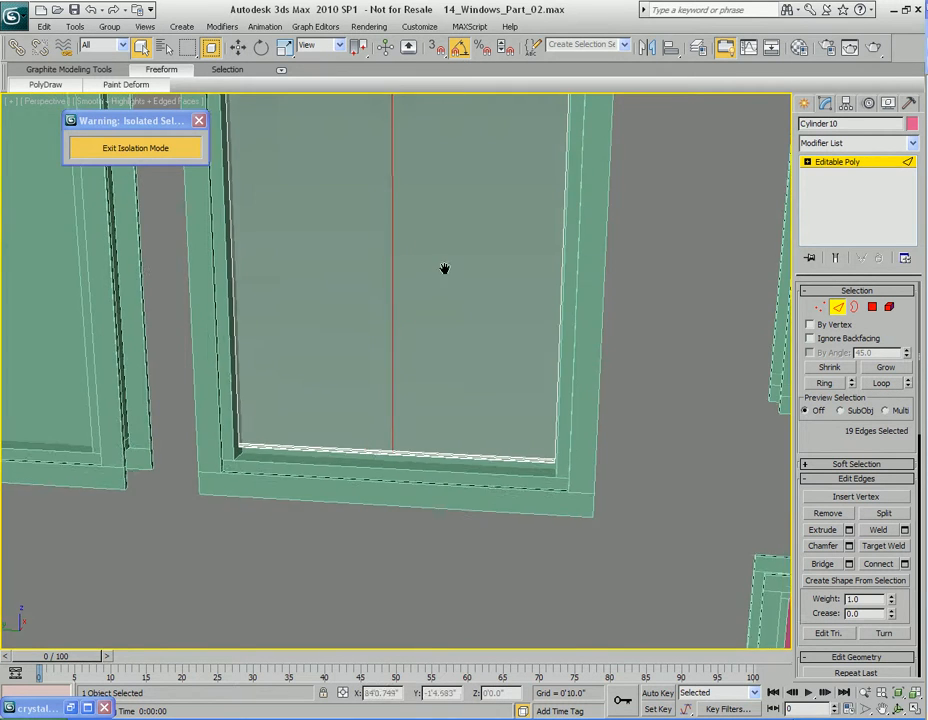
scroll(445, 265, up, 5)
middle_drag(417, 291, 425, 430)
scroll(425, 430, down, 4)
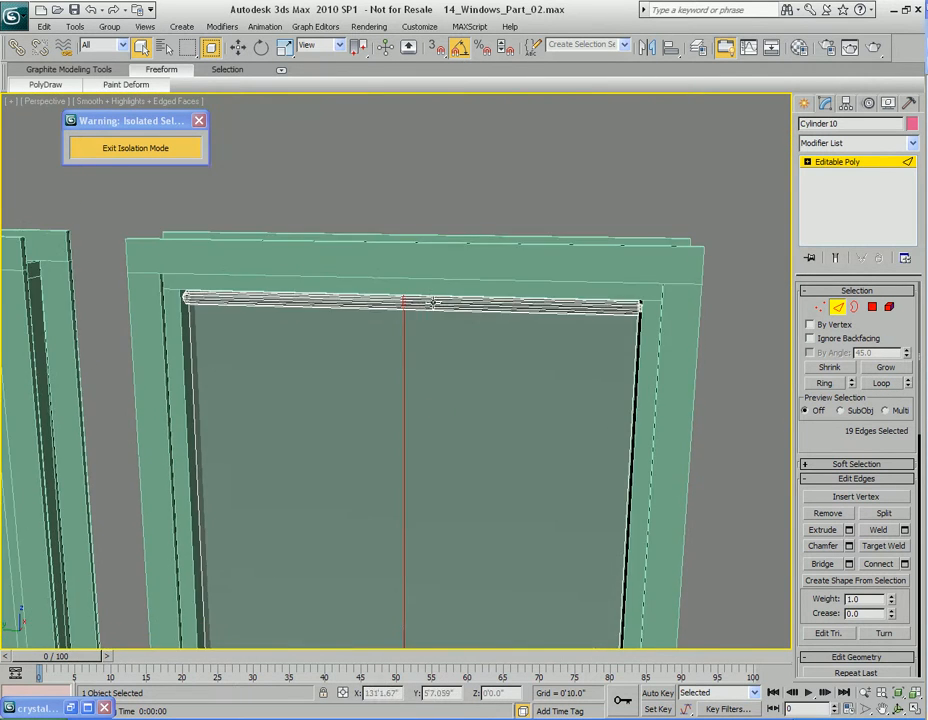
scroll(426, 378, up, 5)
middle_drag(426, 378, 427, 337)
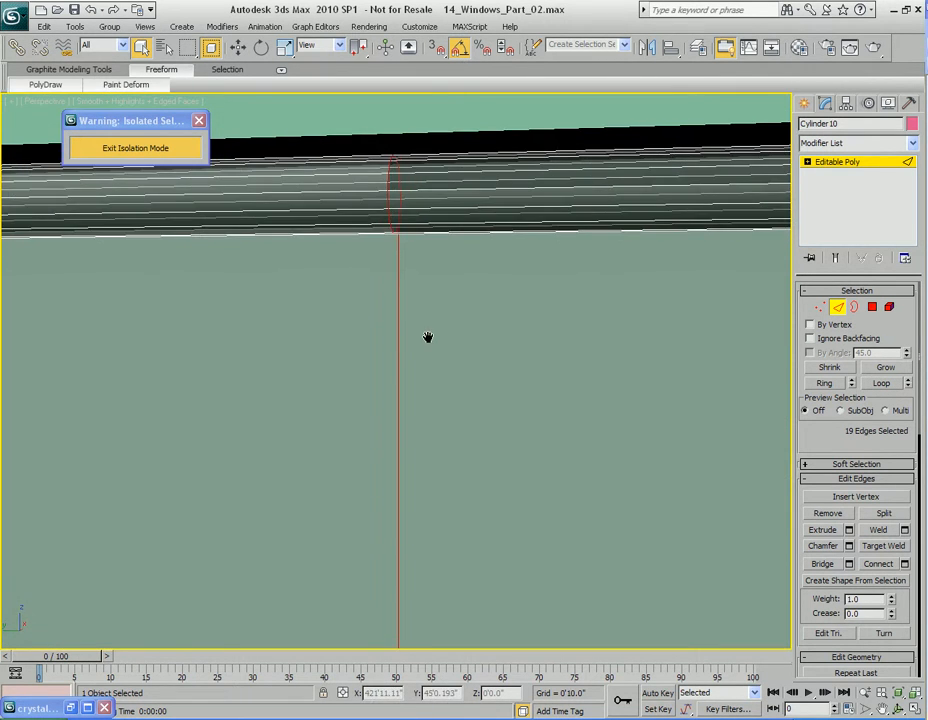
click(427, 337)
Clear the leftover middle vertex from the roller's lower edge and check the bottom rail for stray vertices.
key(1)
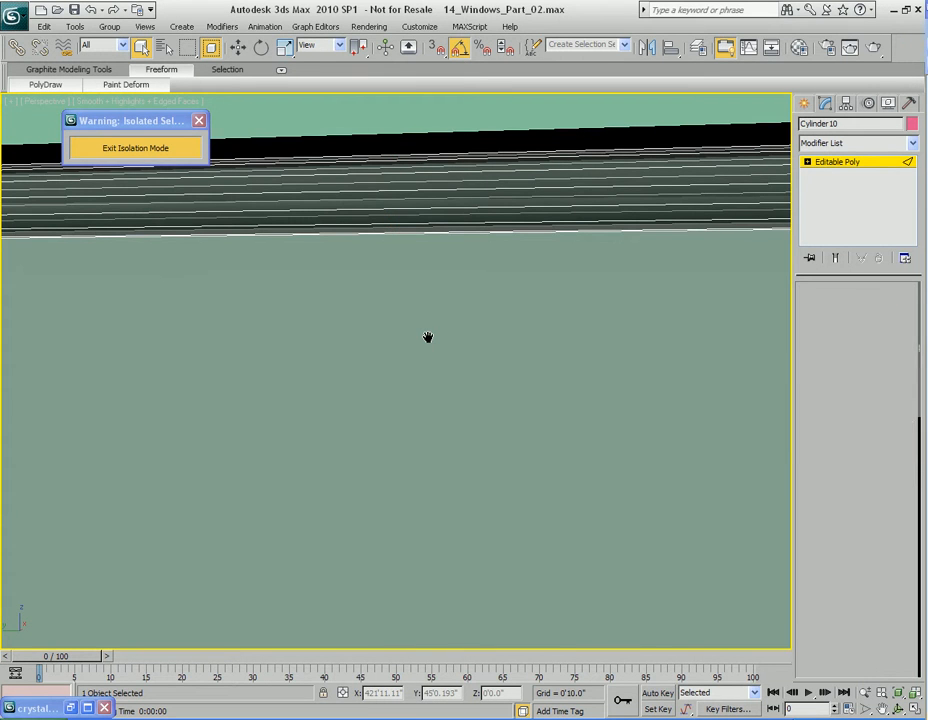
mouse_move(419, 300)
middle_down()
mouse_move(414, 331)
mouse_move(410, 285)
middle_up()
middle_drag(413, 358, 368, 262)
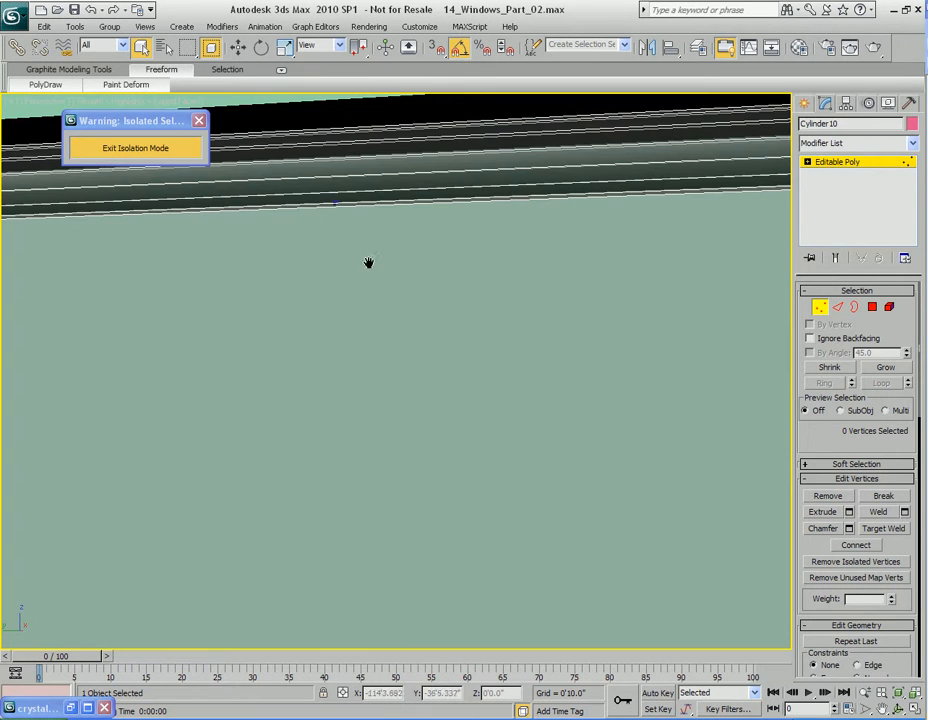
click(350, 255)
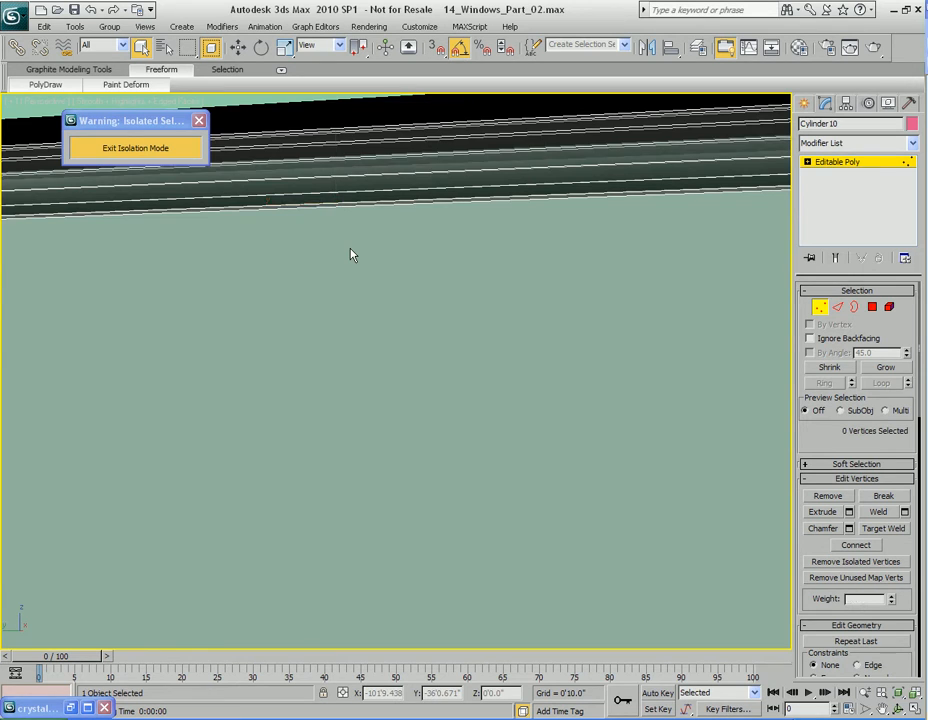
scroll(362, 308, down, 5)
mouse_move(441, 476)
middle_down()
mouse_move(408, 585)
mouse_move(424, 385)
middle_up()
scroll(404, 540, down, 2)
alt+middle_drag(424, 385, 429, 440)
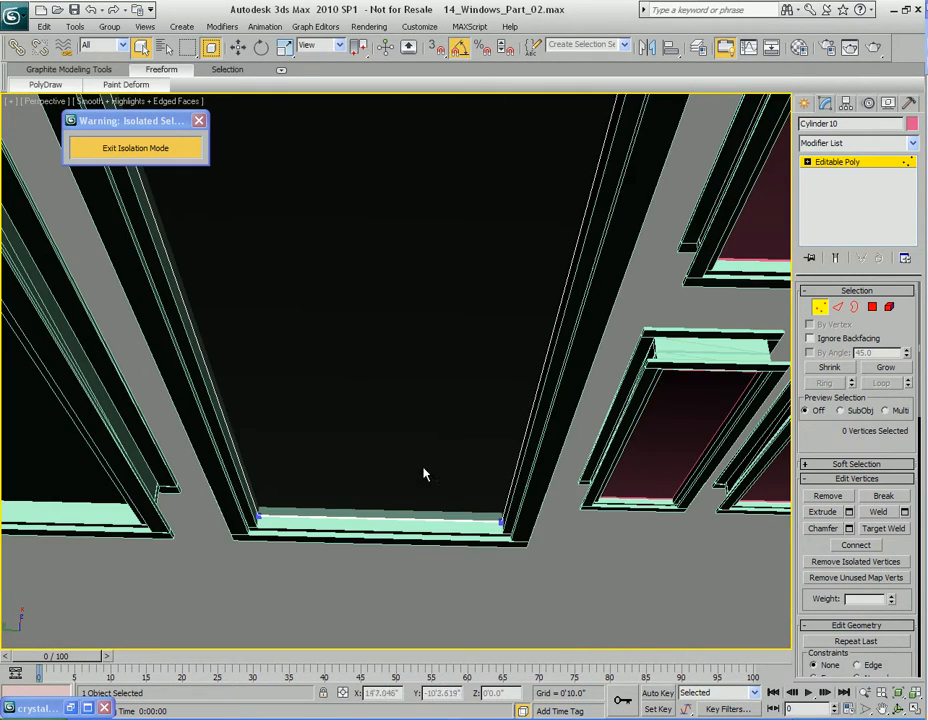
middle_drag(386, 559, 400, 450)
alt+middle_drag(442, 542, 407, 335)
scroll(431, 511, up, 5)
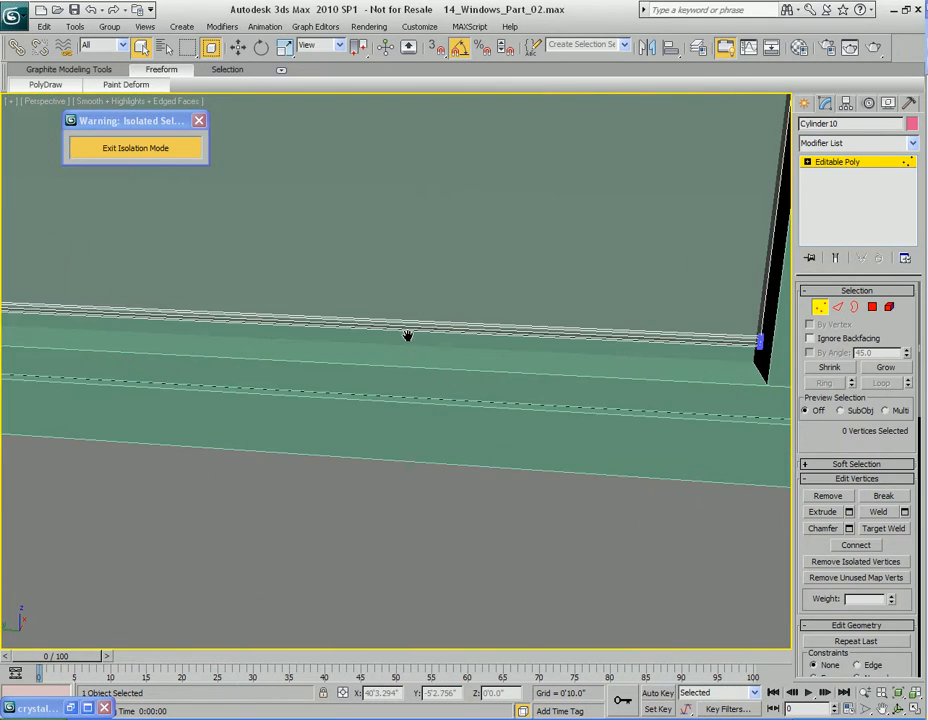
scroll(408, 336, down, 5)
key(1)
middle_drag(402, 234, 416, 456)
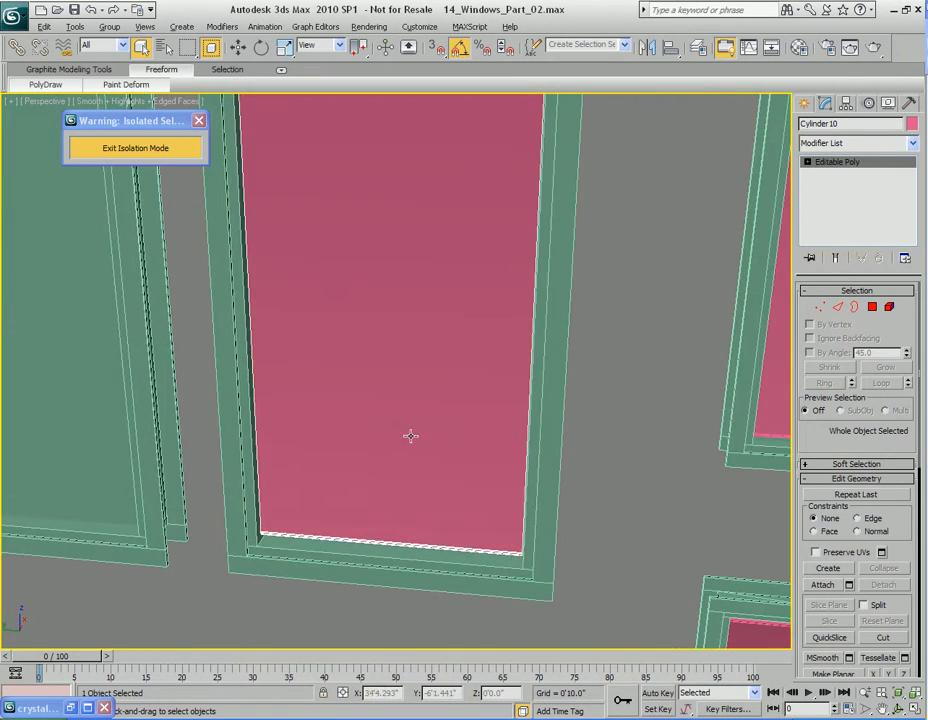
Clone the full-width blind as a single copy, snapping it to the upper corner of the adjacent wide window.
alt+middle_drag(373, 427, 421, 409)
scroll(421, 409, down, 5)
mouse_move(350, 226)
middle_down()
mouse_move(453, 425)
mouse_move(433, 437)
middle_up()
scroll(433, 437, up, 5)
middle_drag(430, 363, 443, 431)
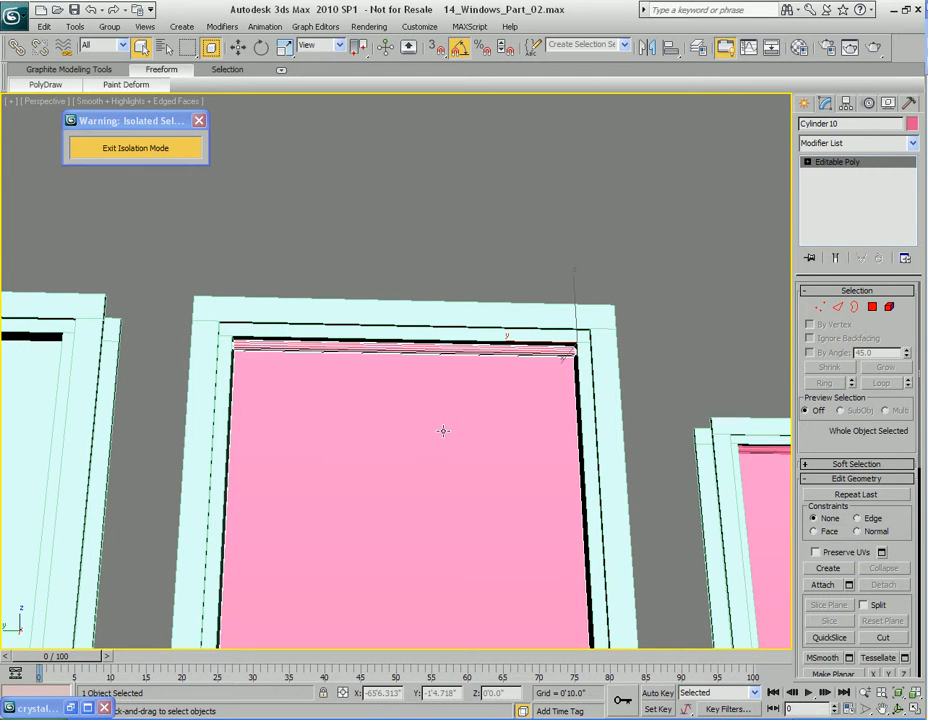
middle_drag(362, 469, 422, 414)
scroll(422, 414, down, 5)
mouse_move(389, 461)
alt+middle_down()
mouse_move(437, 435)
mouse_move(429, 494)
mouse_move(495, 468)
mouse_move(592, 488)
alt+middle_up()
scroll(436, 434, up, 5)
key(w)
key(s)
mouse_move(781, 413)
shift+mouse_down()
mouse_move(772, 355)
mouse_move(480, 334)
mouse_move(396, 318)
mouse_move(405, 318)
shift+mouse_up()
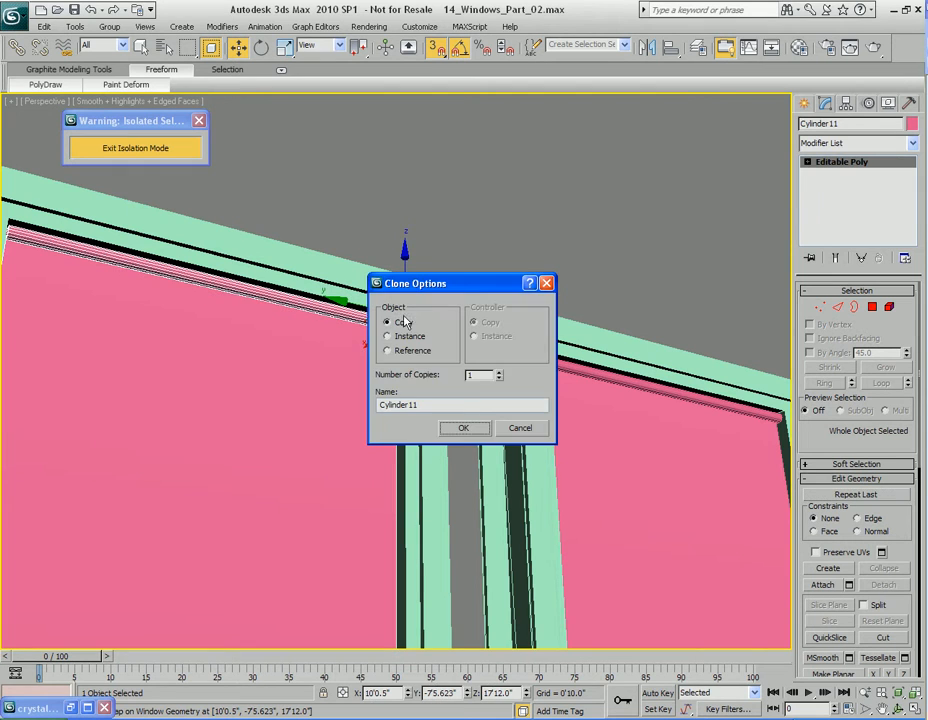
click(463, 428)
Clone the blind of a narrower window as a copy, pulling it along X towards the opposite wall.
mouse_move(333, 460)
alt+middle_down()
mouse_move(425, 441)
mouse_move(410, 443)
alt+middle_up()
scroll(418, 465, down, 4)
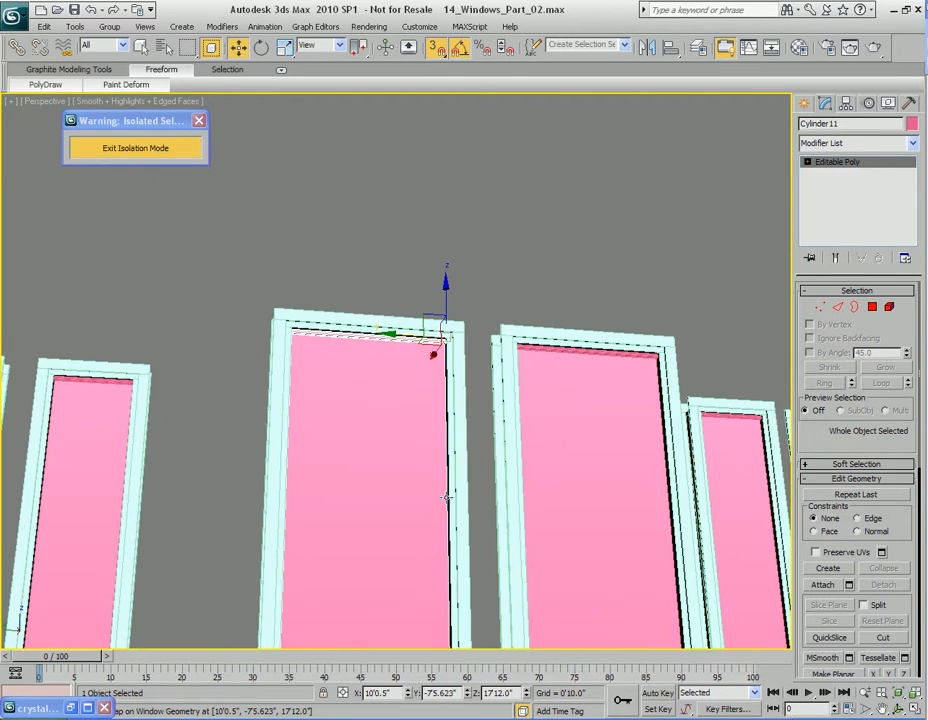
scroll(385, 325, up, 2)
scroll(400, 389, down, 4)
scroll(404, 377, up, 1)
alt+middle_drag(404, 377, 389, 460)
alt+middle_drag(455, 373, 352, 370)
click(321, 414)
key(w)
alt+middle_drag(360, 427, 386, 401)
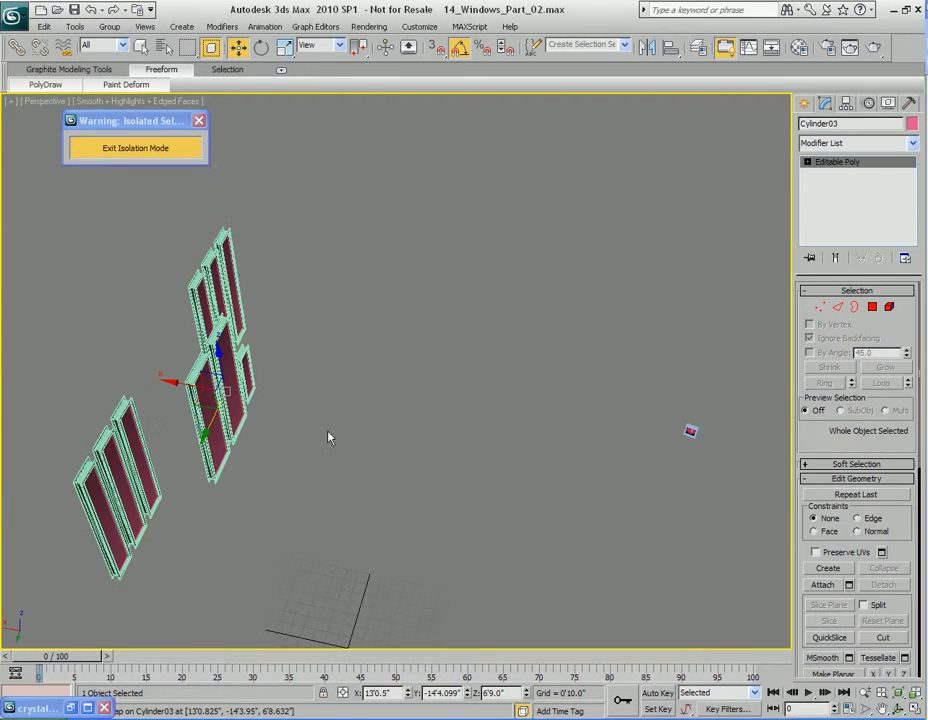
shift+drag(178, 381, 547, 452)
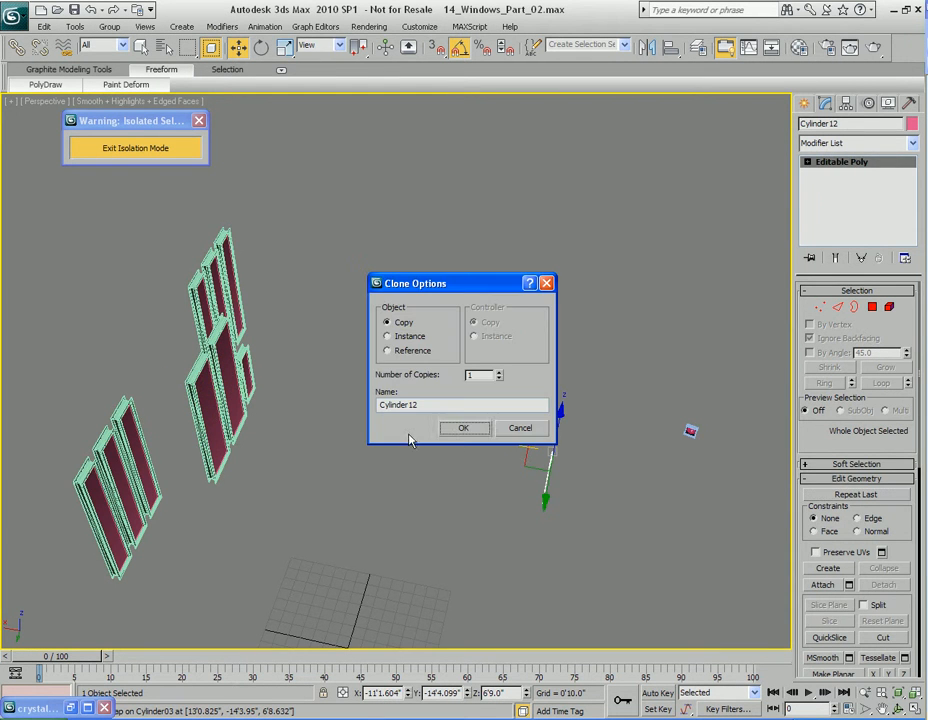
click(463, 430)
Turn the copied blind to suit the opposite wall and snap it to the upper corner of a lower-row window.
mouse_move(501, 460)
alt+middle_down()
mouse_move(325, 402)
mouse_move(368, 410)
alt+middle_up()
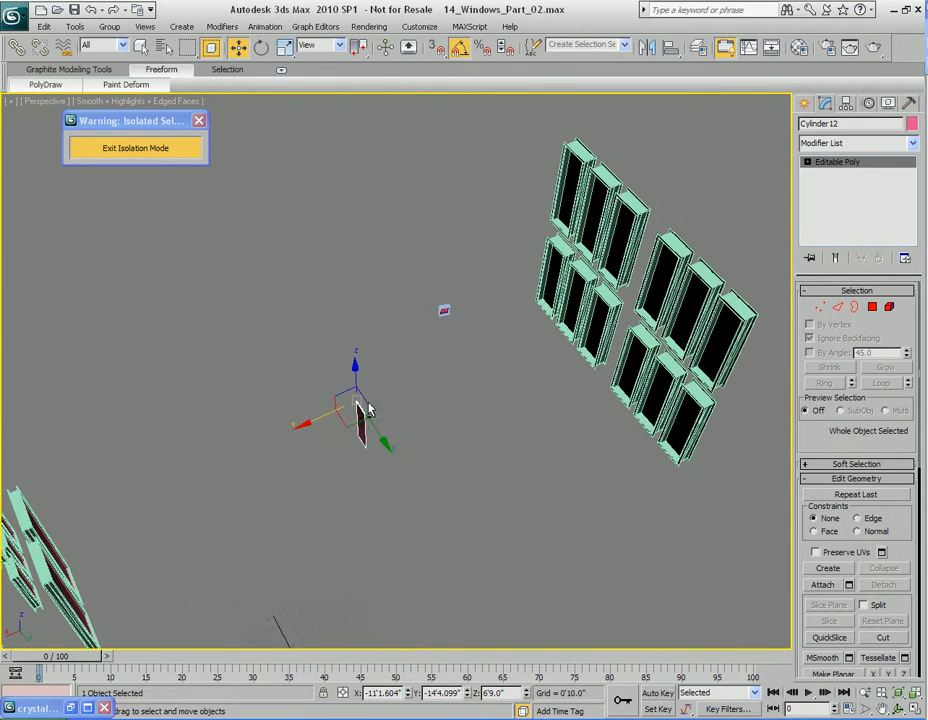
drag(316, 421, 458, 340)
key(e)
scroll(387, 412, up, 4)
middle_drag(569, 346, 350, 405)
key(z)
alt+middle_drag(350, 405, 379, 380)
key(w)
key(s)
drag(352, 311, 462, 270)
scroll(483, 378, up, 3)
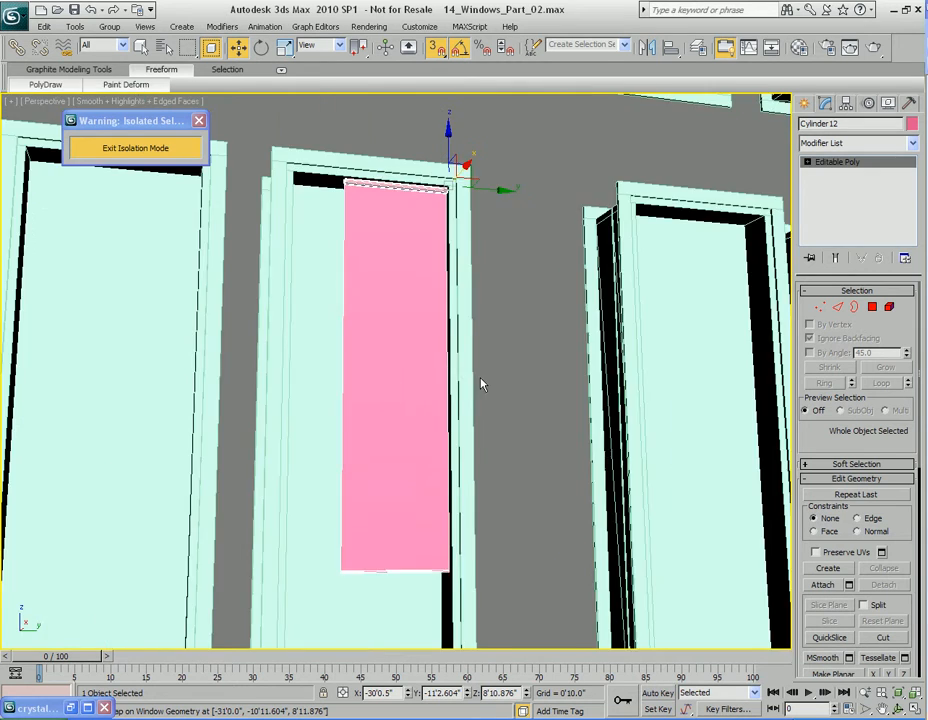
middle_drag(483, 378, 489, 352)
scroll(452, 410, up, 5)
scroll(476, 362, down, 3)
scroll(468, 391, down, 2)
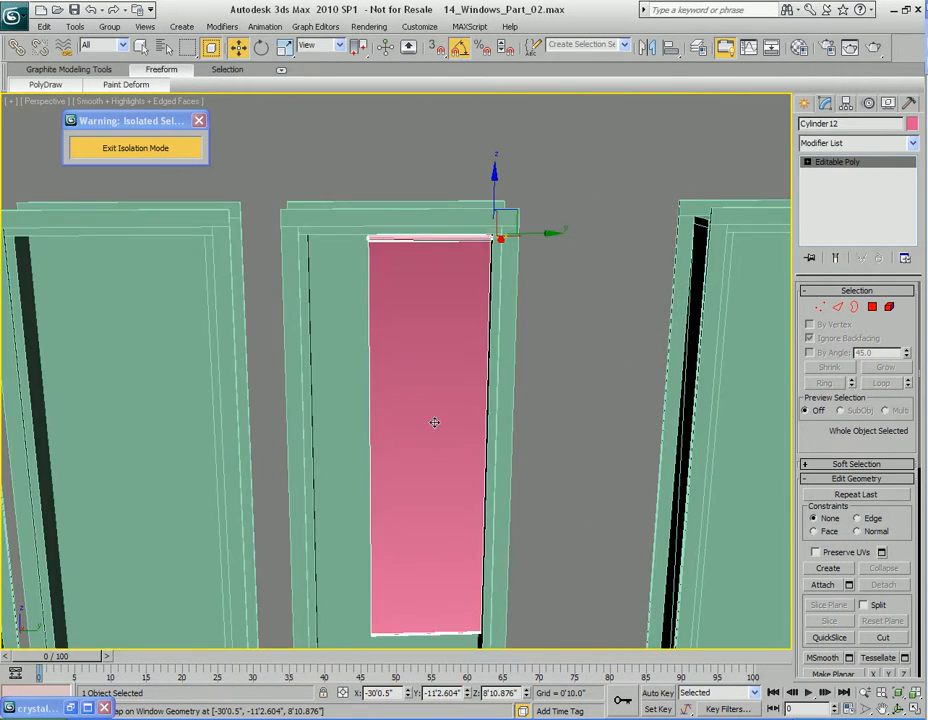
Examine how the copied blind fits its window and compare the window sizes across the opposite wall.
middle_drag(450, 418, 462, 361)
key(q)
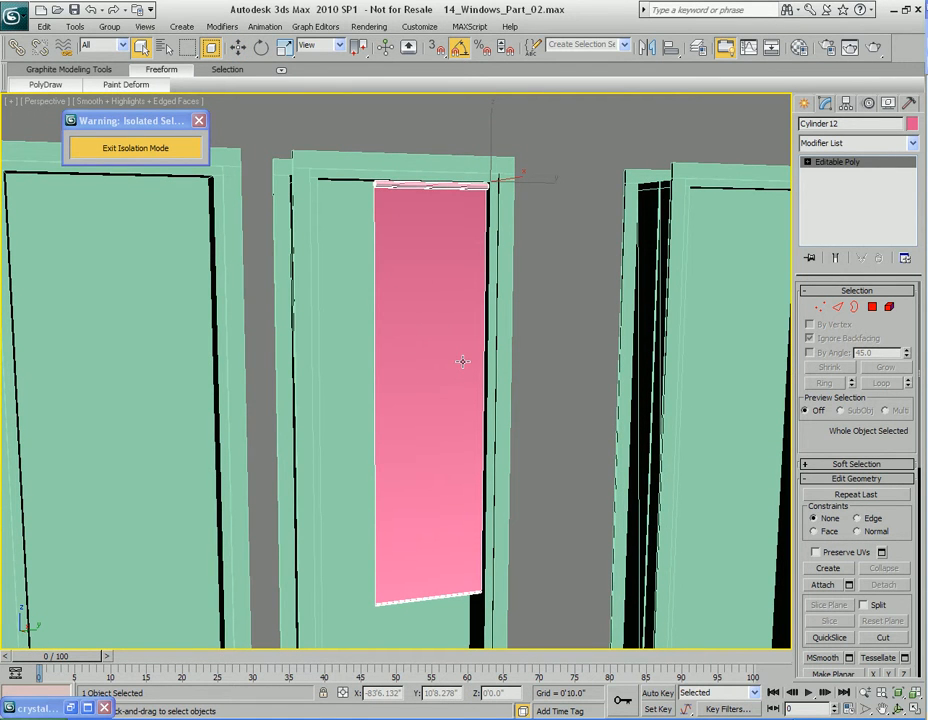
middle_drag(417, 270, 414, 277)
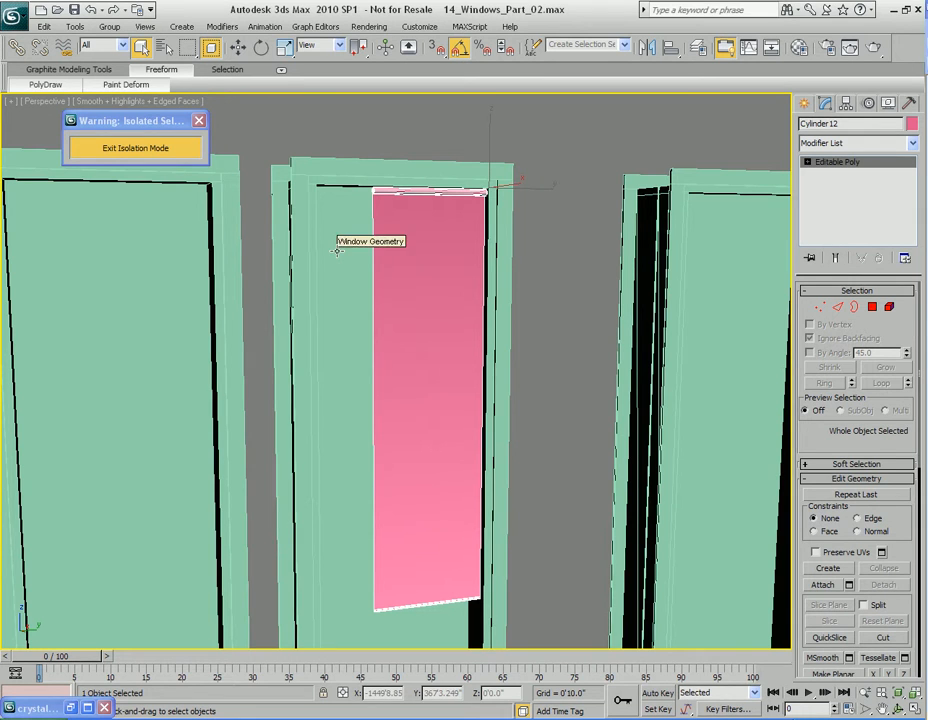
middle_drag(408, 328, 419, 312)
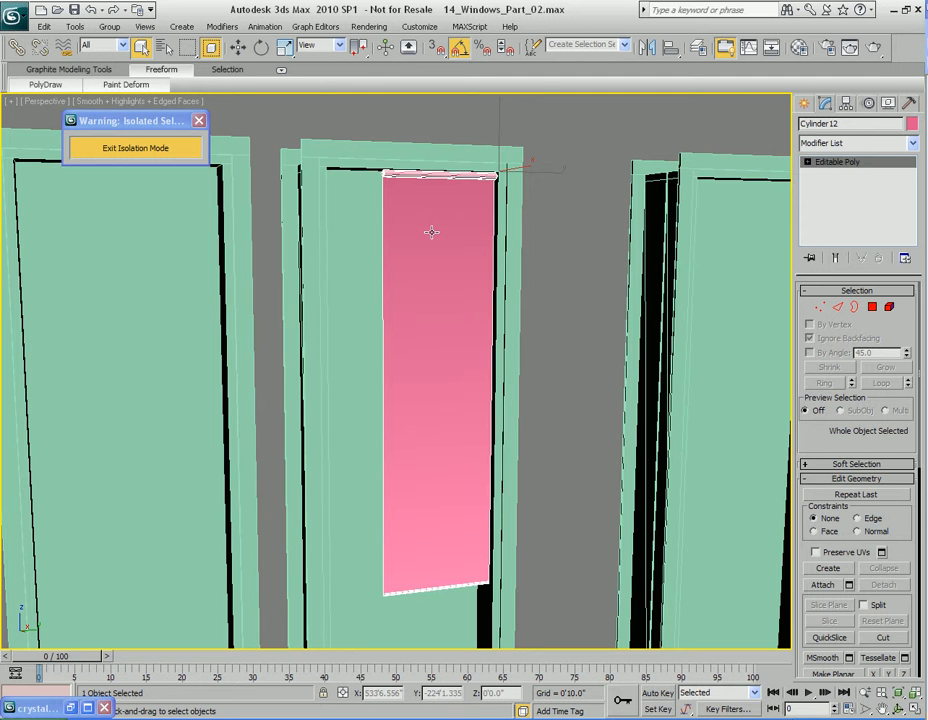
mouse_move(445, 358)
middle_down()
mouse_move(483, 363)
mouse_move(457, 348)
middle_up()
scroll(457, 348, down, 6)
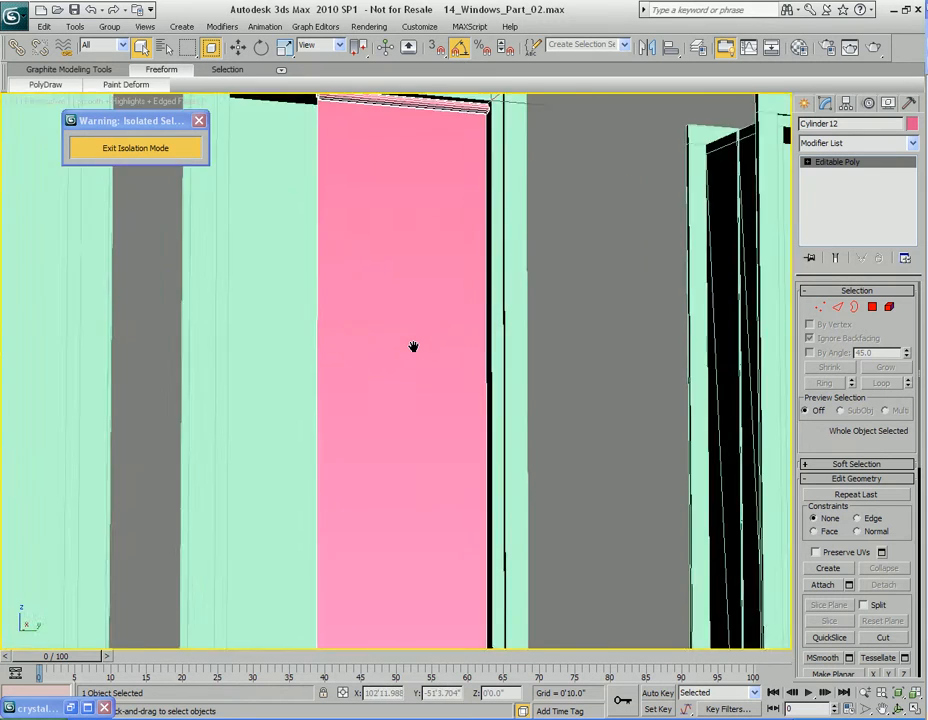
scroll(419, 316, down, 2)
middle_drag(419, 316, 394, 405)
scroll(378, 425, up, 2)
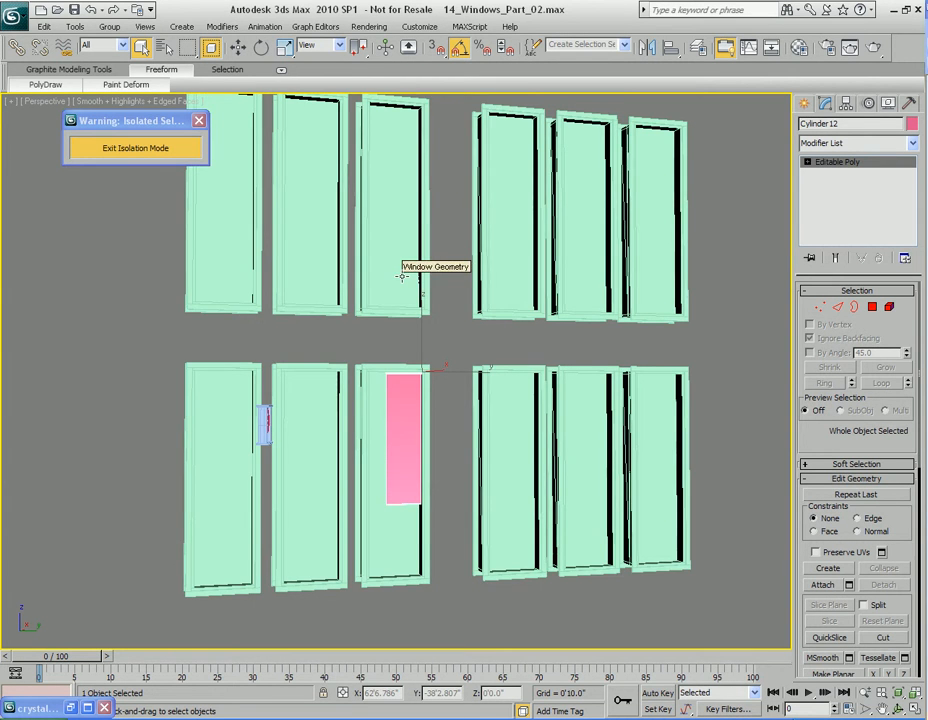
scroll(404, 369, up, 2)
middle_drag(404, 369, 425, 357)
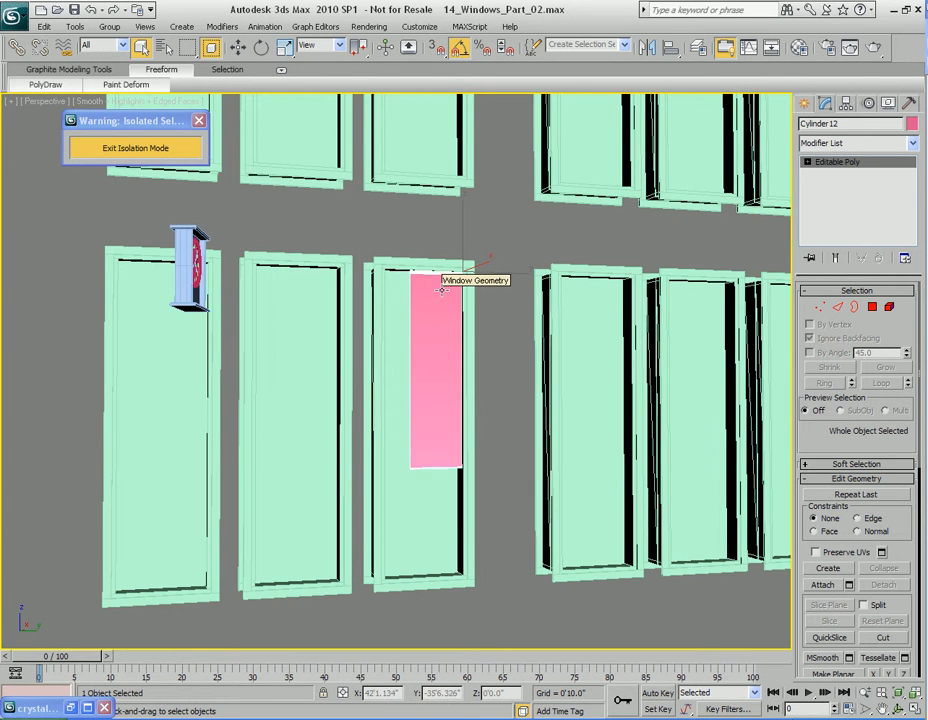
scroll(398, 327, down, 2)
middle_drag(398, 327, 396, 340)
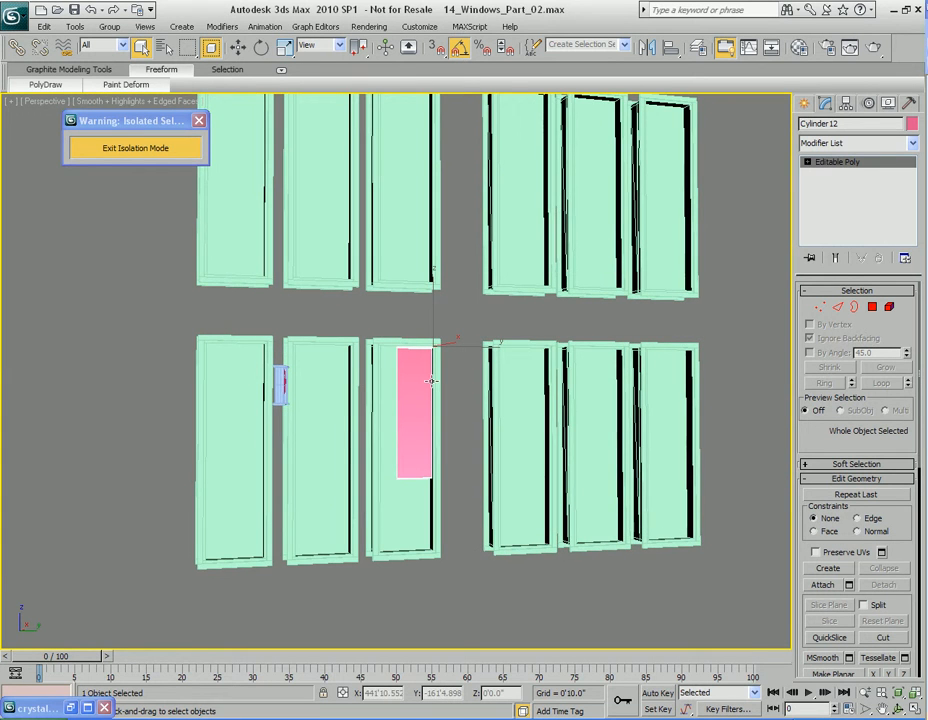
middle_drag(542, 381, 528, 399)
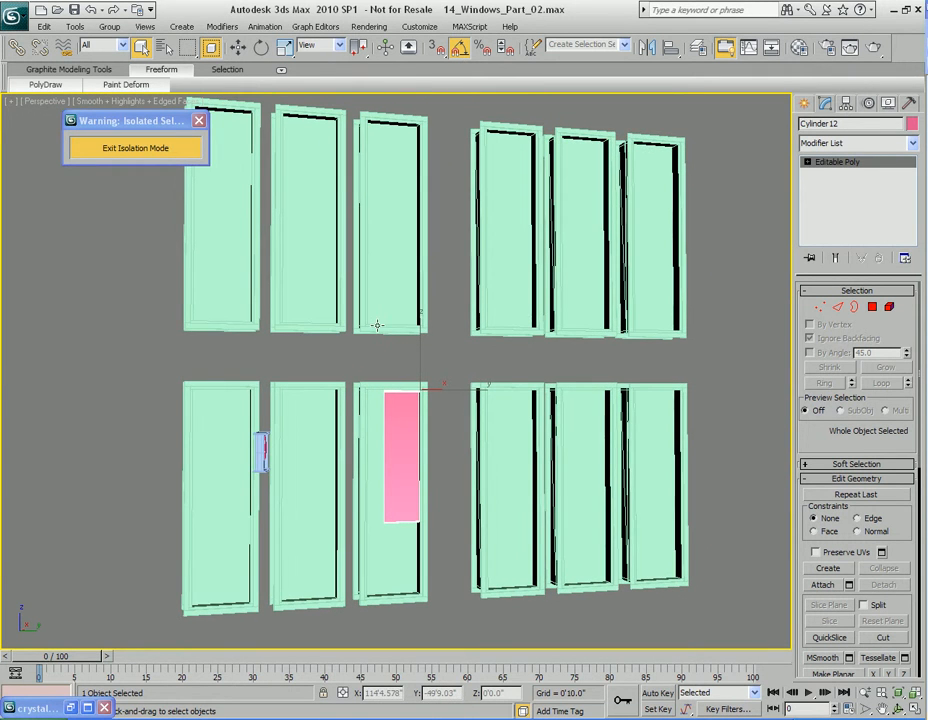
scroll(433, 408, up, 5)
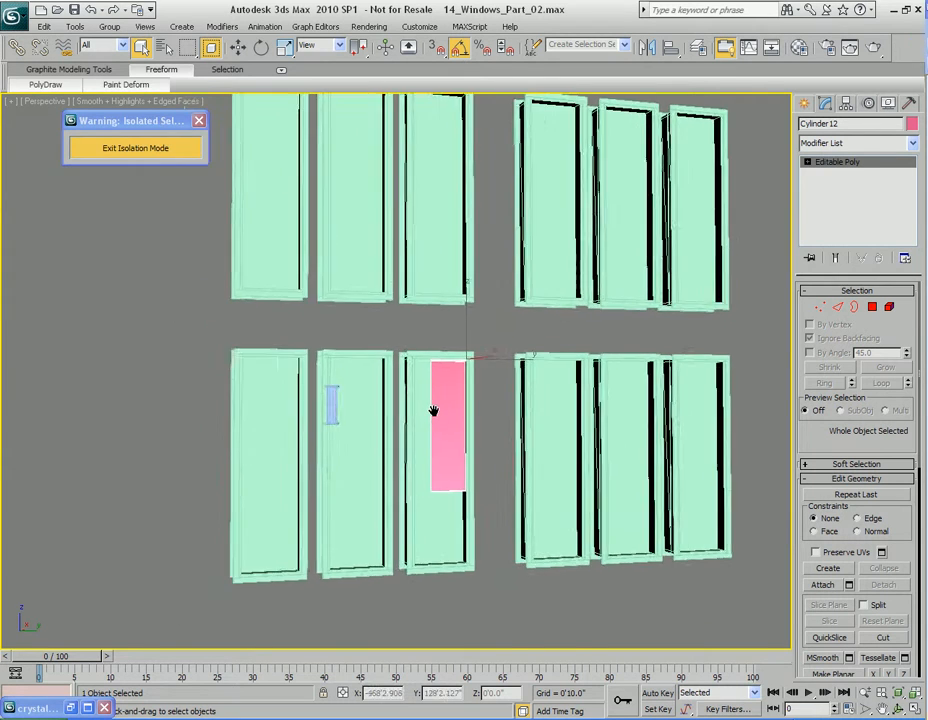
middle_drag(447, 429, 398, 352)
scroll(405, 384, up, 4)
scroll(398, 360, down, 4)
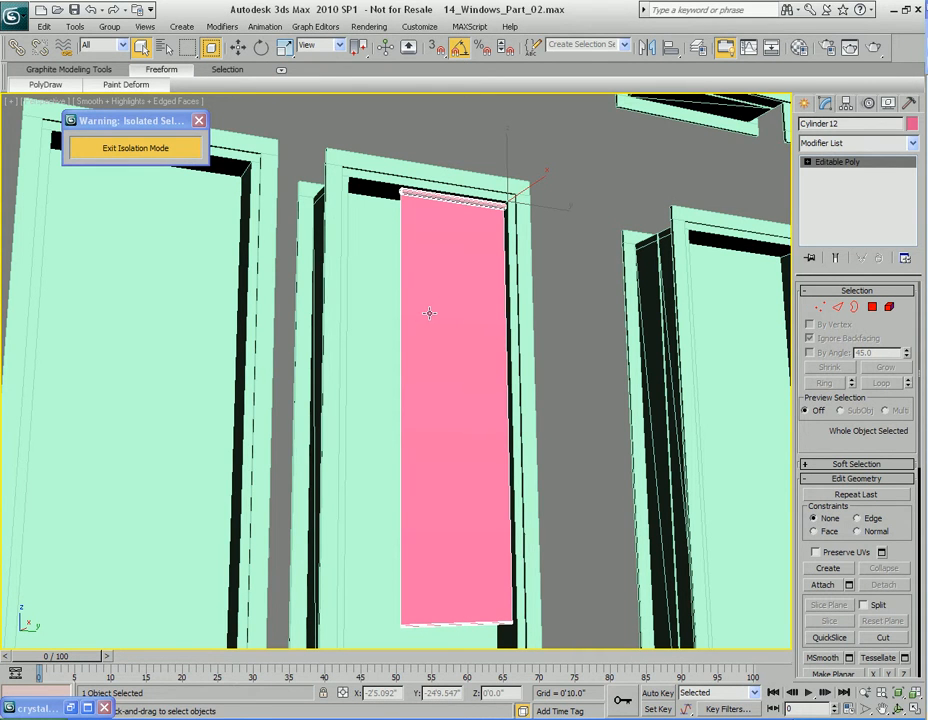
scroll(433, 387, up, 4)
alt+middle_drag(429, 313, 424, 372)
scroll(422, 456, down, 4)
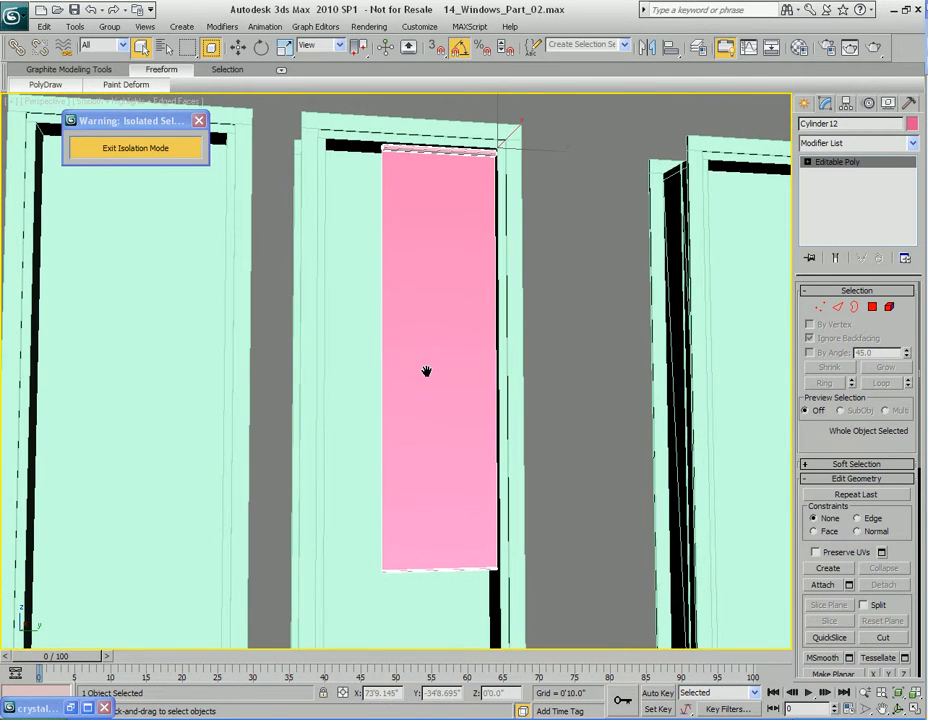
Delete the end-cap polygons along the inner edge of the copied blind.
key(2)
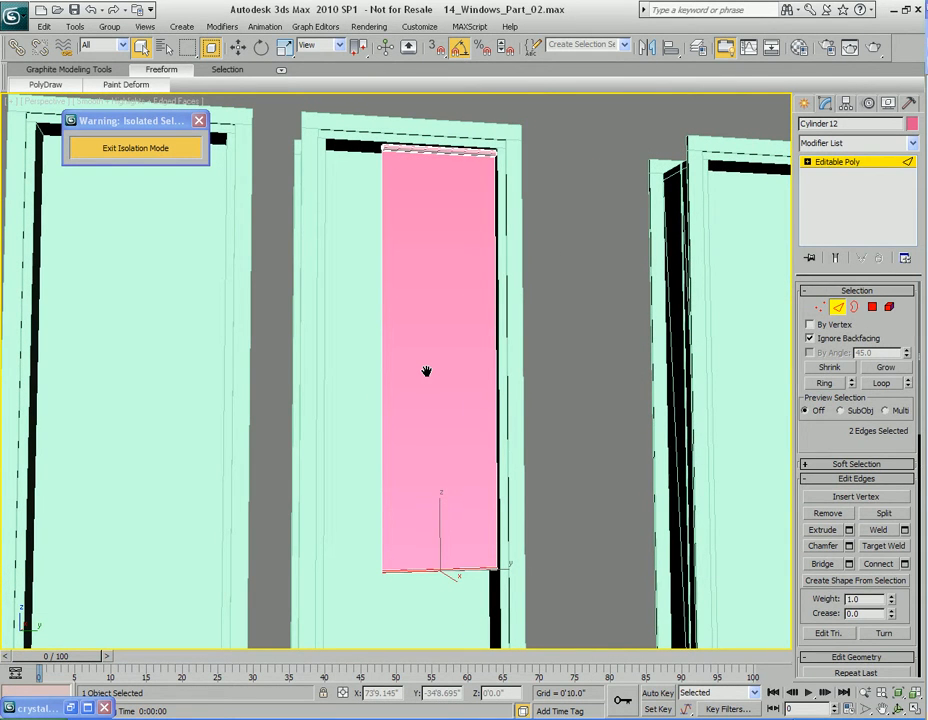
alt+middle_drag(406, 377, 440, 343)
key(4)
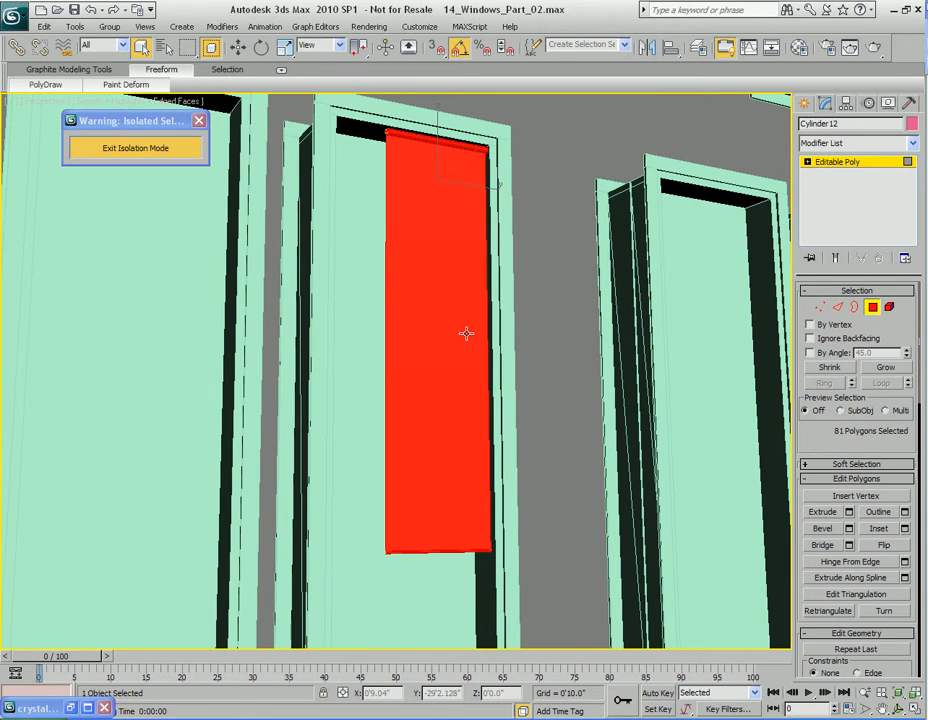
click(577, 194)
drag(333, 111, 433, 617)
key(Delete)
Move the blind's inner-edge vertices along Y to make it narrower than half the window.
key(1)
drag(350, 110, 440, 604)
alt+middle_drag(440, 604, 424, 308)
key(w)
drag(410, 291, 471, 287)
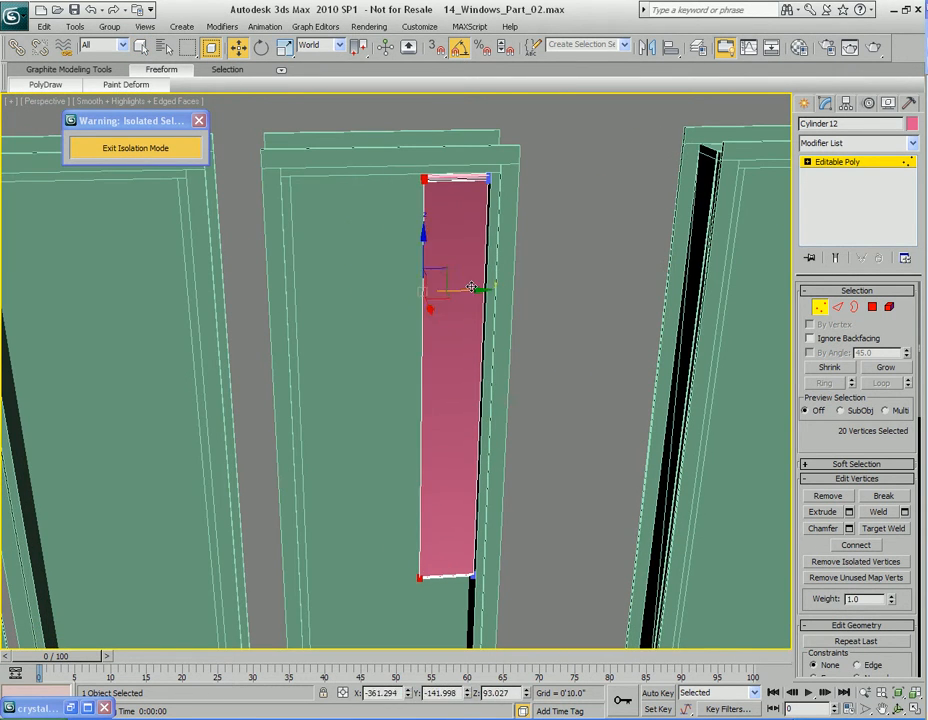
key(q)
key(1)
Mirror the narrowed half blind along the Y axis as a copy.
middle_drag(470, 242, 458, 278)
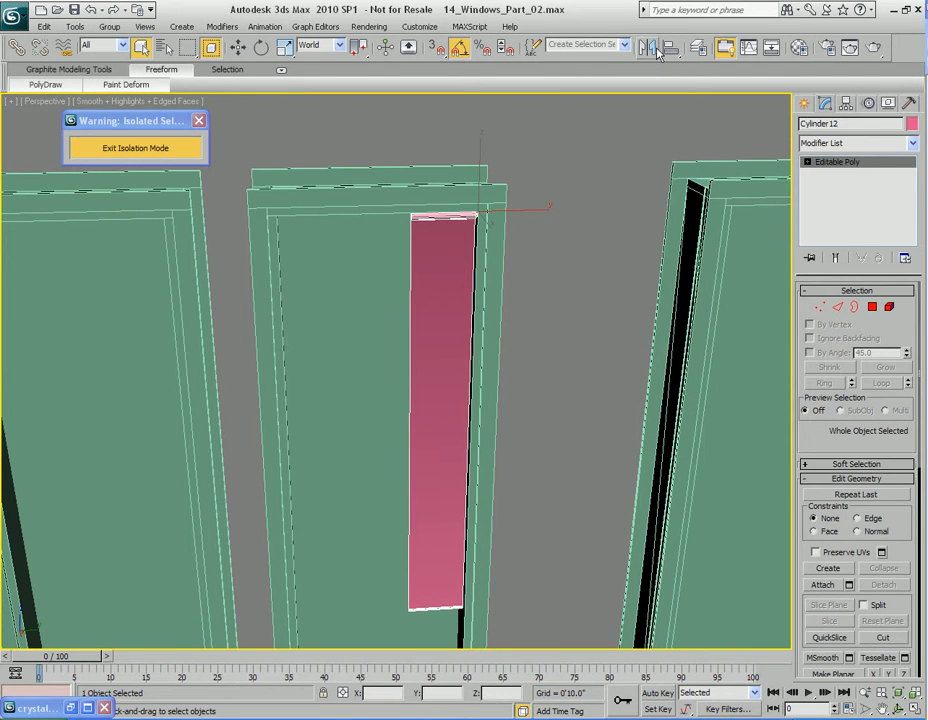
click(652, 48)
click(440, 474)
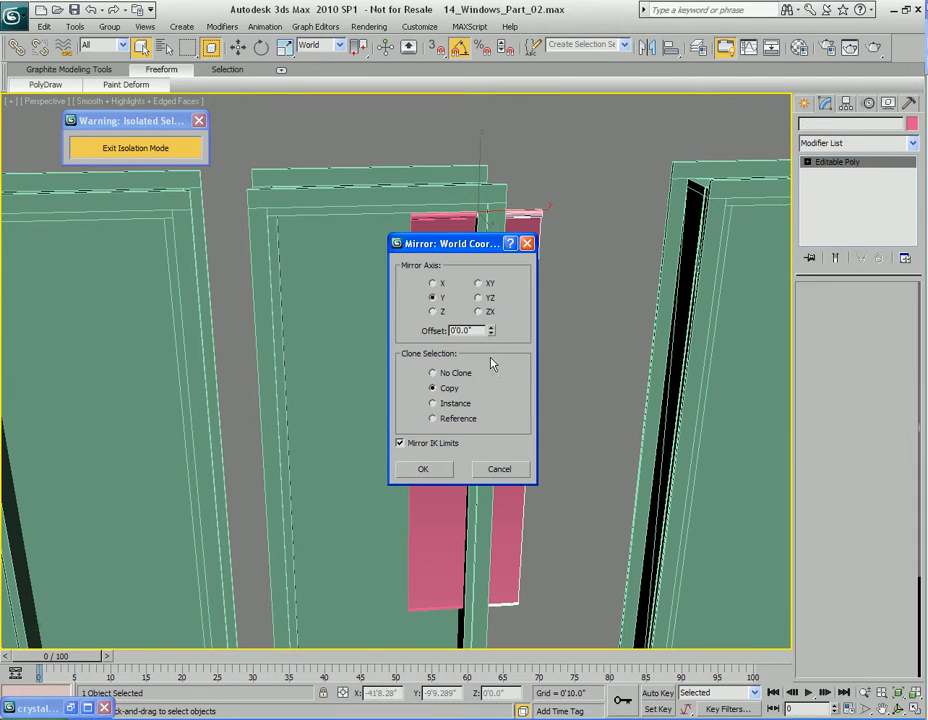
Move the mirrored half blind across the same window and snap it to the opposite upper corner of the frame.
key(w)
drag(525, 210, 363, 212)
middle_drag(361, 314, 406, 324)
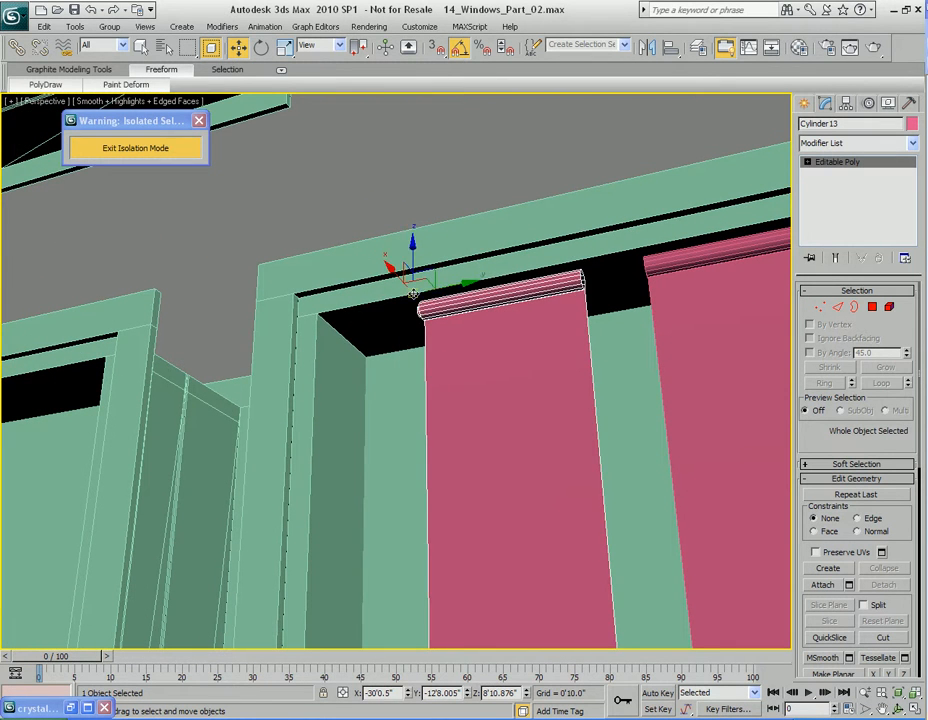
key(s)
drag(413, 293, 326, 318)
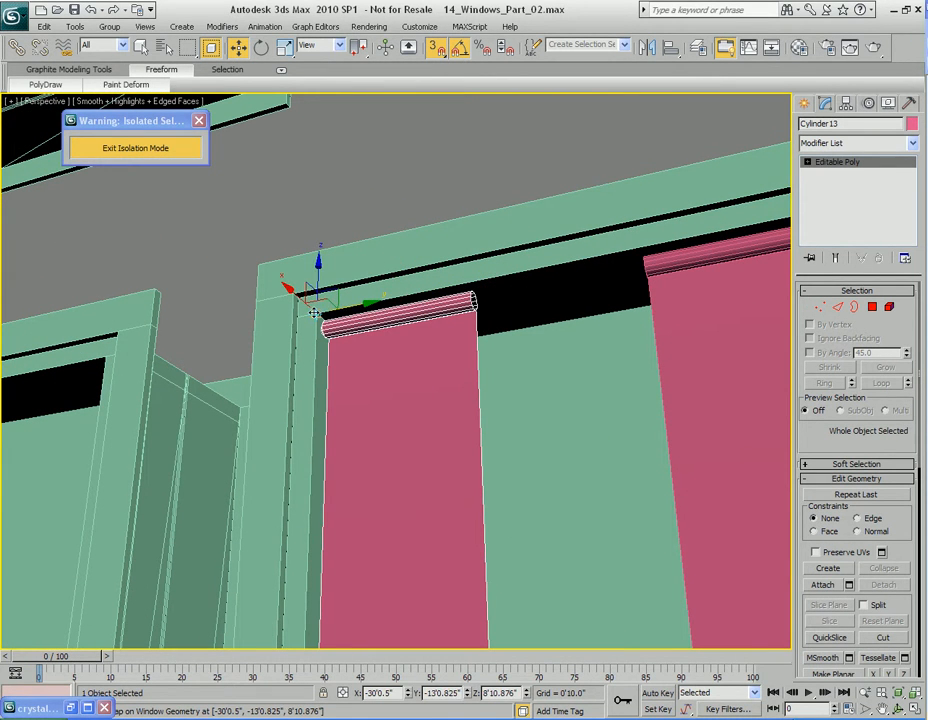
Attach the mirrored half to the original half blind so they form one object.
scroll(462, 380, down, 4)
middle_drag(462, 414, 483, 387)
key(q)
click(474, 360)
right_click(487, 393)
click(409, 313)
click(358, 319)
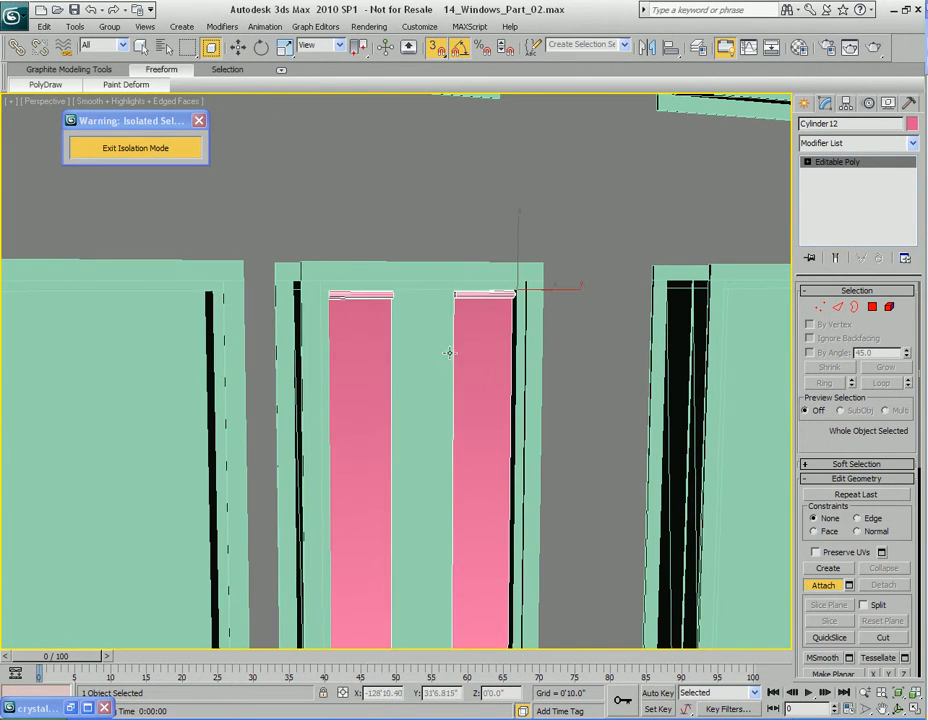
Scale the inner-edge vertices of both halves along Y to about 1% so they meet at the middle of the window.
key(1)
alt+middle_drag(447, 335, 361, 301)
drag(433, 347, 451, 355)
middle_drag(451, 355, 452, 277)
ctrl+drag(338, 493, 449, 589)
key(r)
middle_drag(439, 294, 442, 546)
scroll(436, 588, up, 5)
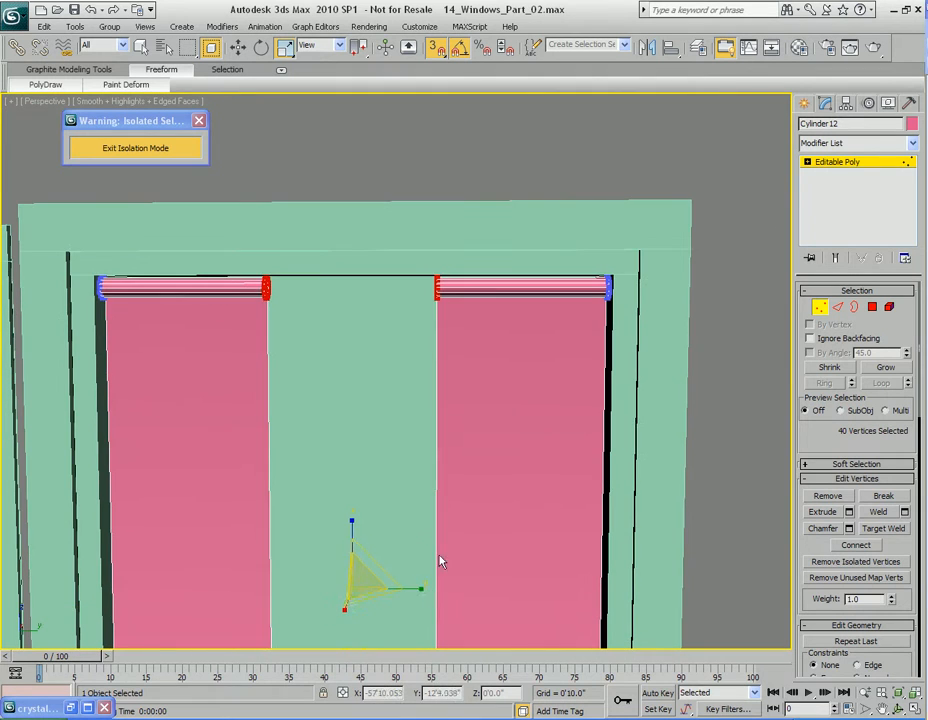
drag(372, 578, 150, 623)
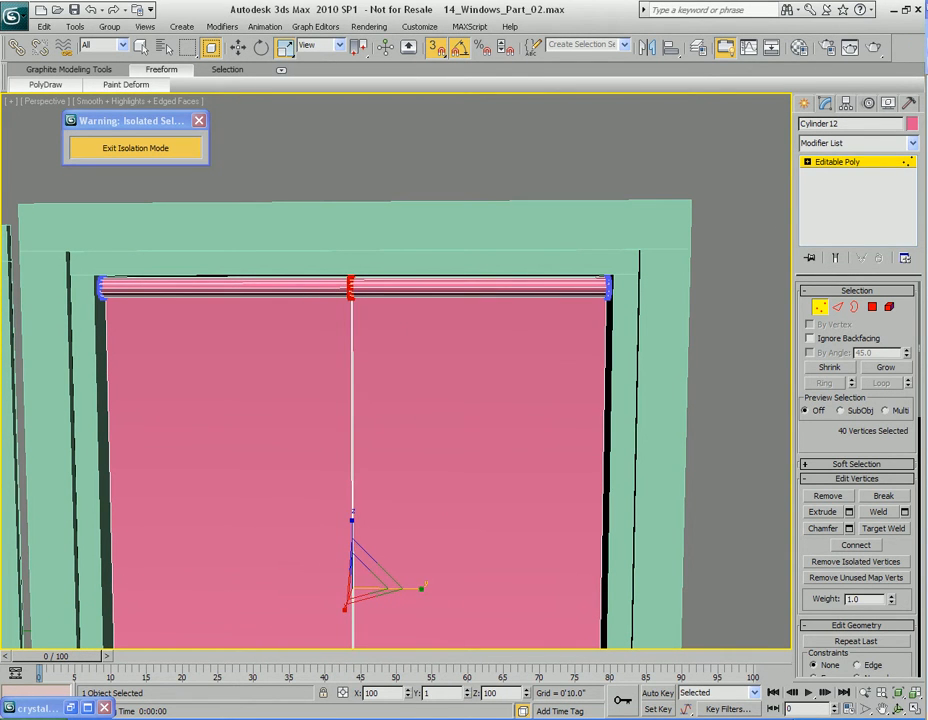
drag(414, 590, 182, 582)
Weld the seam vertices around the blind's upper roller with a threshold of 0.02 inches.
scroll(408, 400, up, 6)
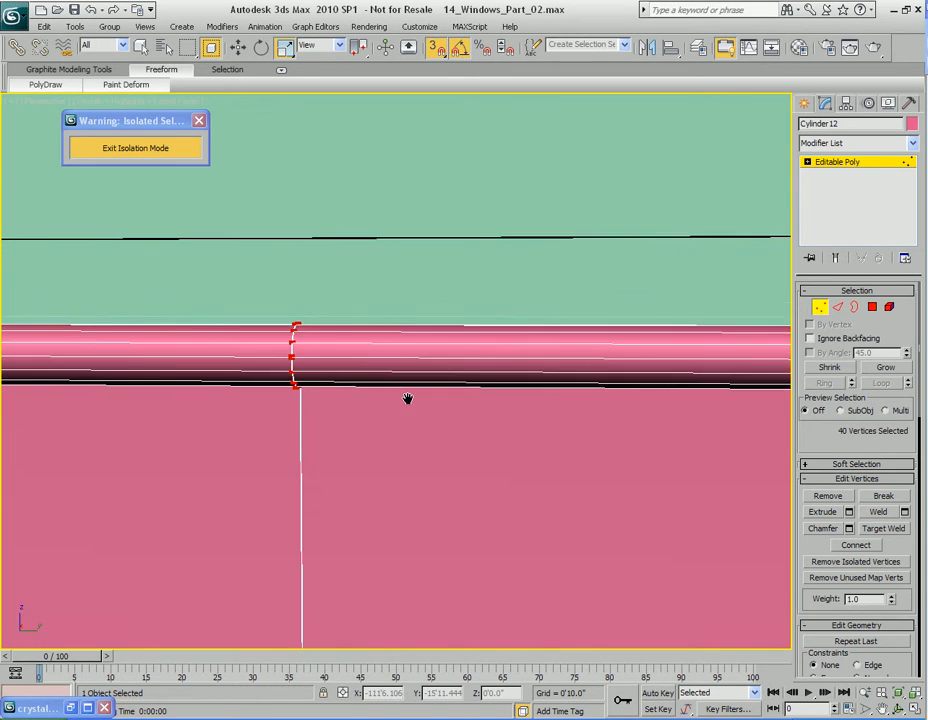
scroll(432, 400, up, 3)
click(432, 400)
key(ctrl+z)
drag(300, 197, 458, 474)
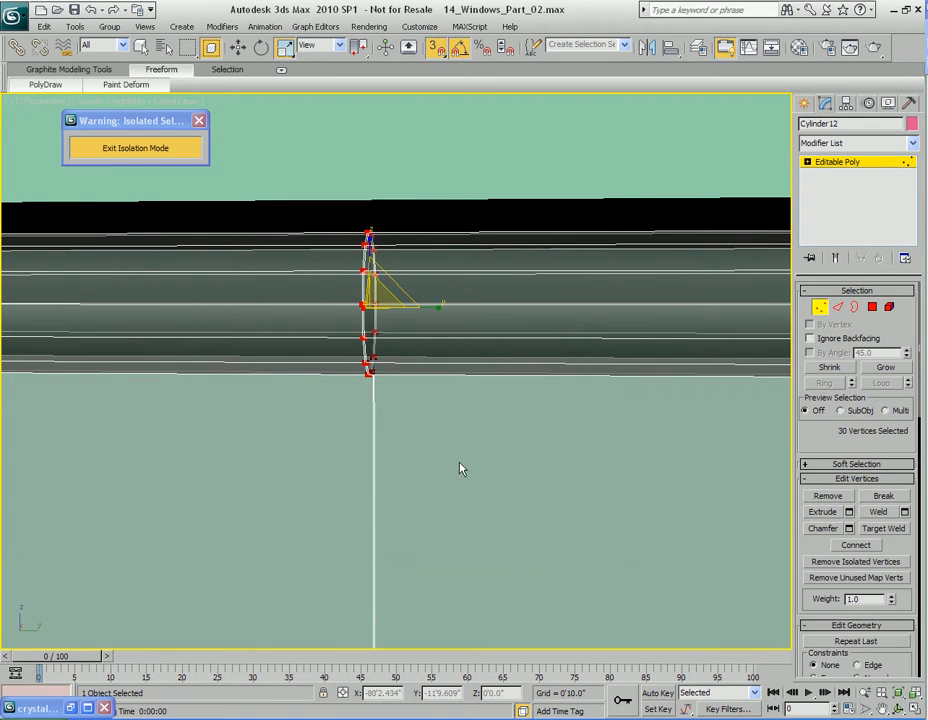
right_click(520, 338)
click(440, 408)
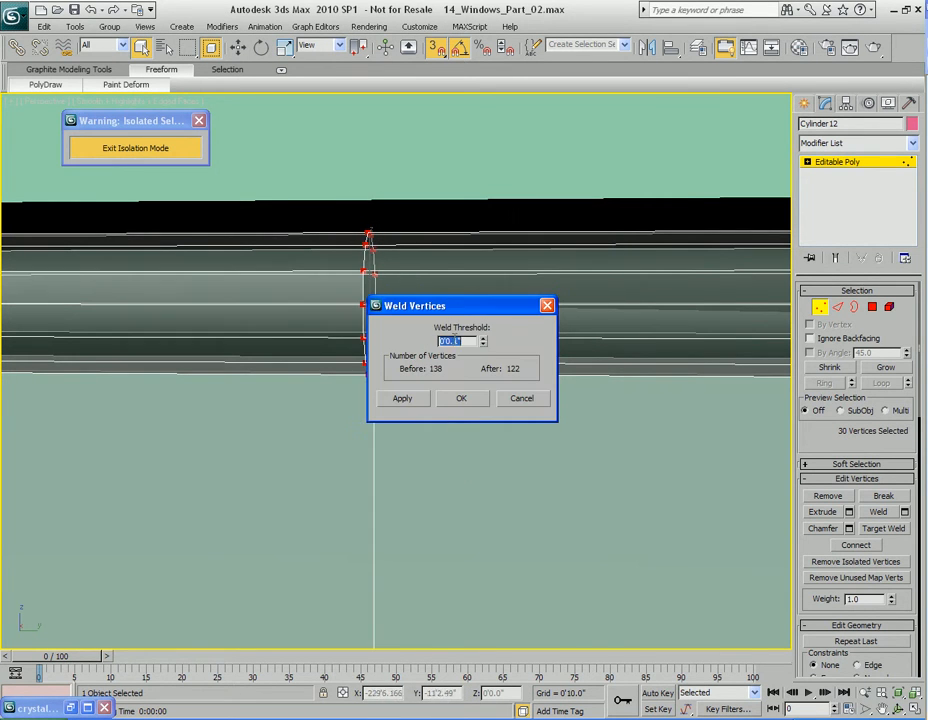
drag(483, 342, 482, 358)
drag(466, 306, 574, 290)
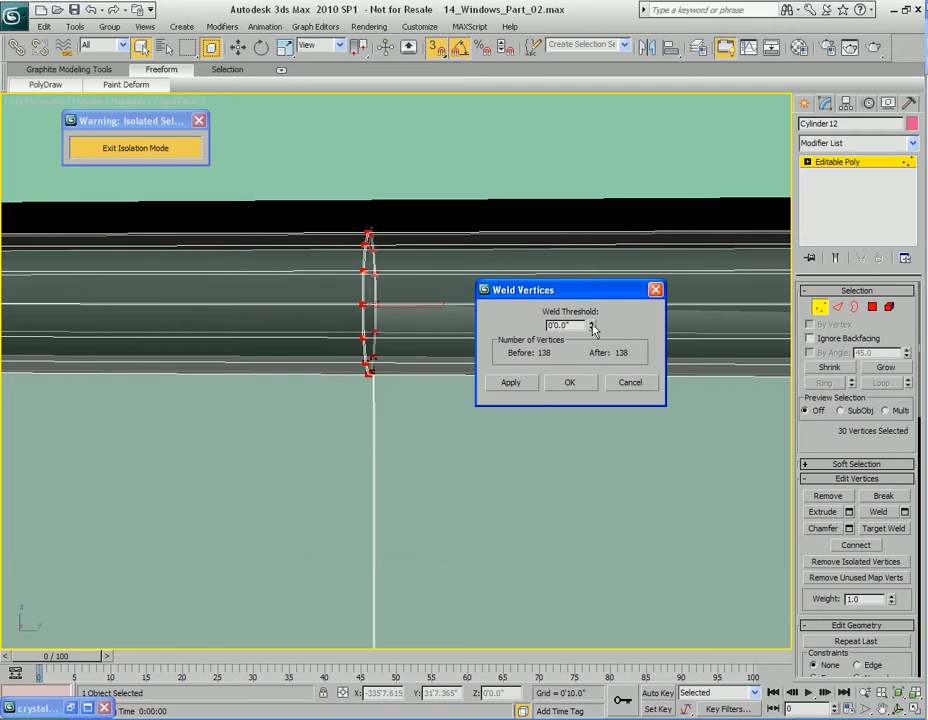
click(591, 326)
click(528, 385)
Weld the seam vertices at the blind's bottom edge with a threshold of 0.01 inches.
scroll(447, 500, down, 5)
alt+middle_drag(445, 489, 437, 512)
drag(382, 526, 405, 565)
key(z)
mouse_move(405, 565)
alt+middle_down()
mouse_move(432, 499)
mouse_move(416, 547)
alt+middle_up()
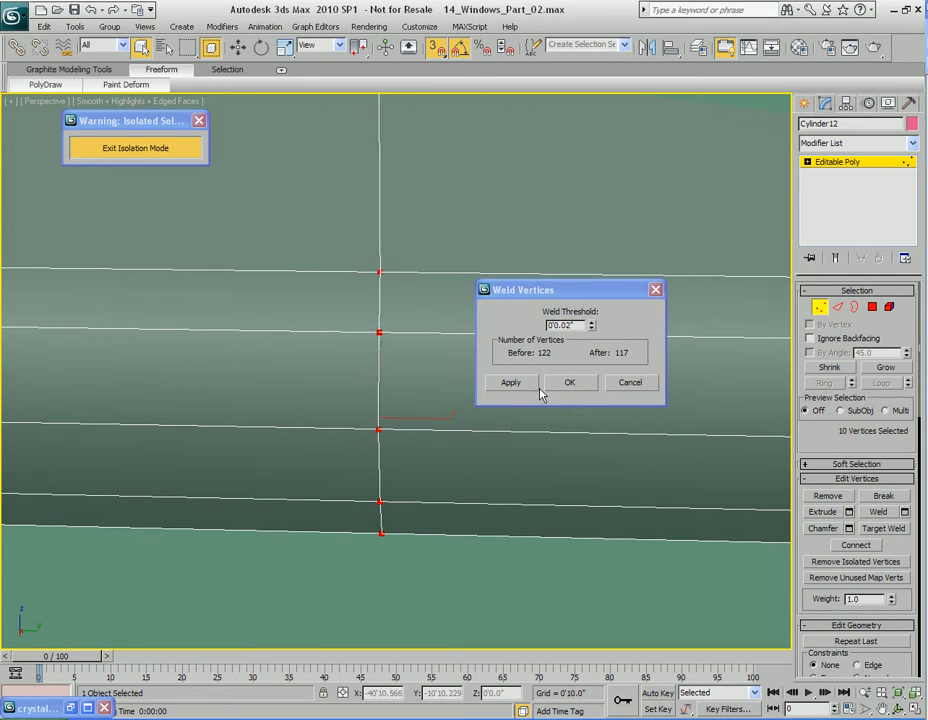
click(591, 329)
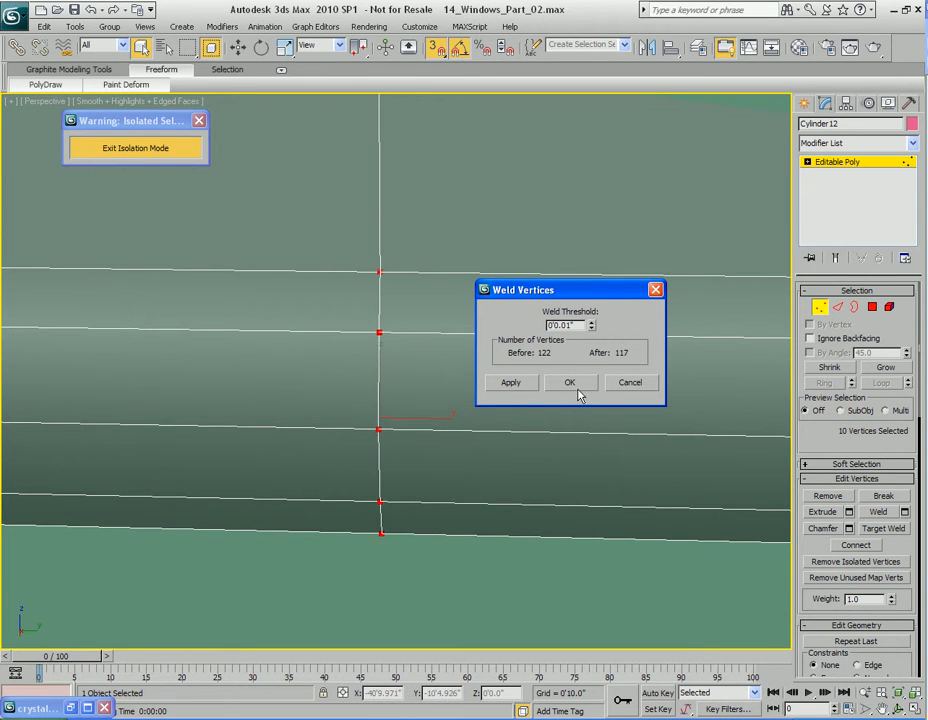
click(563, 386)
Remove the edge loop running down the welded seam so the blind surface is continuous.
scroll(516, 451, down, 2)
key(2)
click(387, 380)
click(879, 385)
click(571, 365)
key(1)
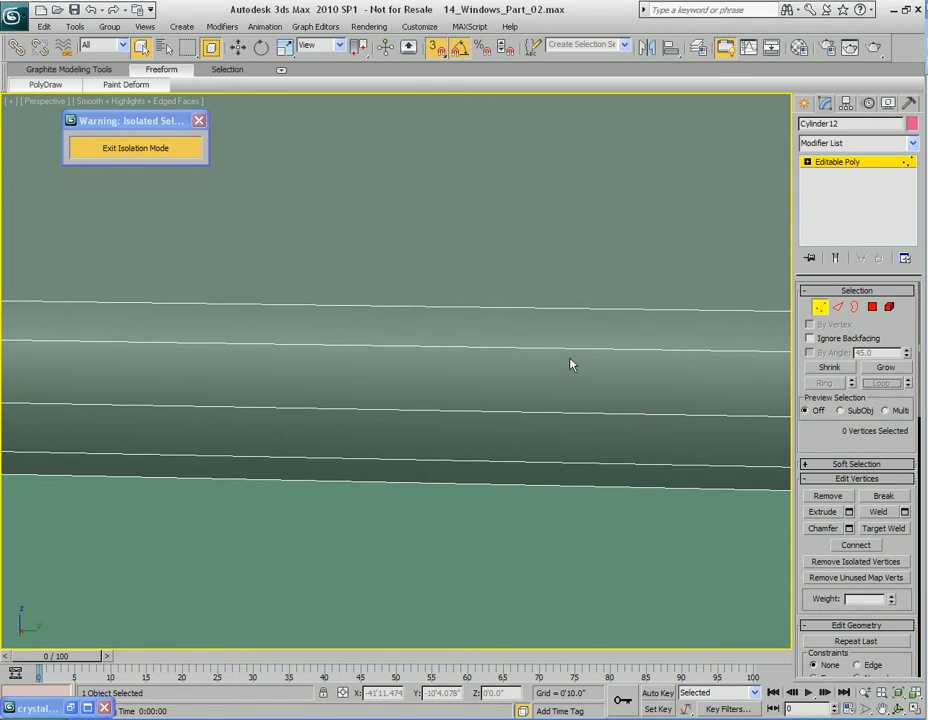
Examine the joined blind for leftover seam geometry and compare its length with the window.
key(1)
key(z)
key(1)
click(397, 166)
key(z)
alt+middle_drag(461, 403, 490, 424)
scroll(459, 330, down, 10)
scroll(448, 369, up, 7)
click(428, 340)
scroll(494, 440, down, 6)
key(1)
key(z)
middle_drag(441, 374, 468, 376)
scroll(458, 380, down, 5)
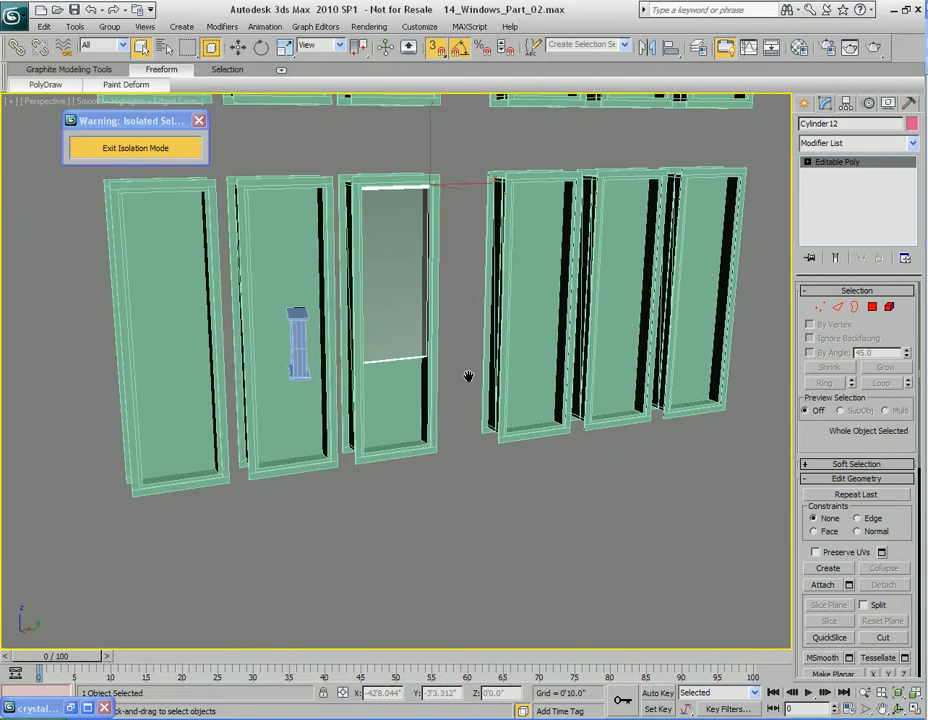
Lengthen the blind by moving its bottom vertices down along Z to about 2'1", near the window sill.
scroll(468, 376, up, 8)
key(1)
drag(295, 291, 550, 425)
key(w)
key(s)
drag(416, 294, 426, 487)
alt+middle_drag(426, 487, 460, 441)
key(1)
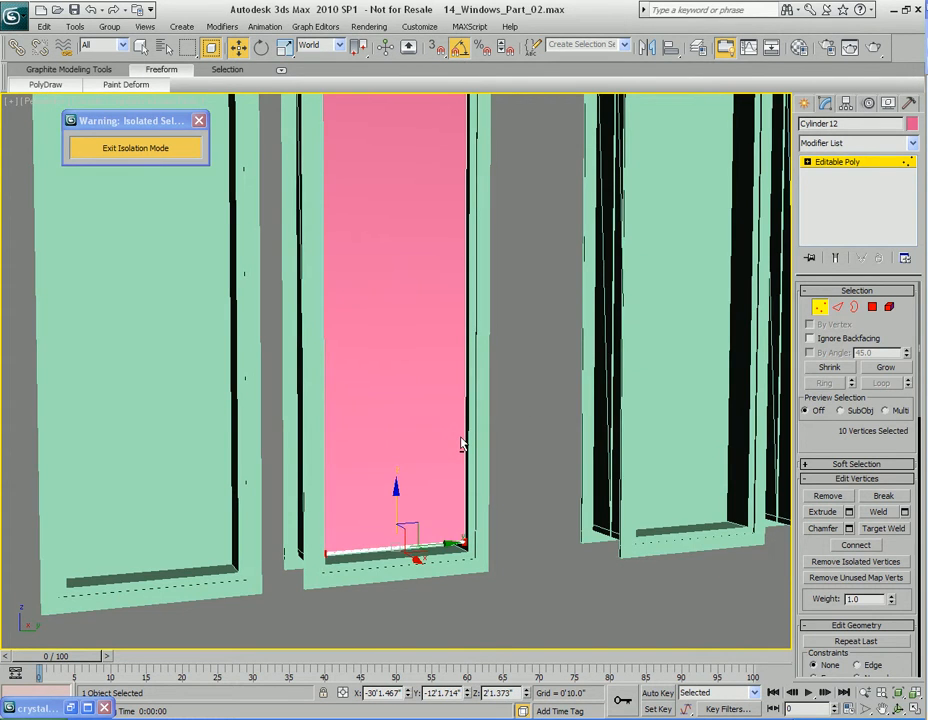
scroll(430, 390, down, 5)
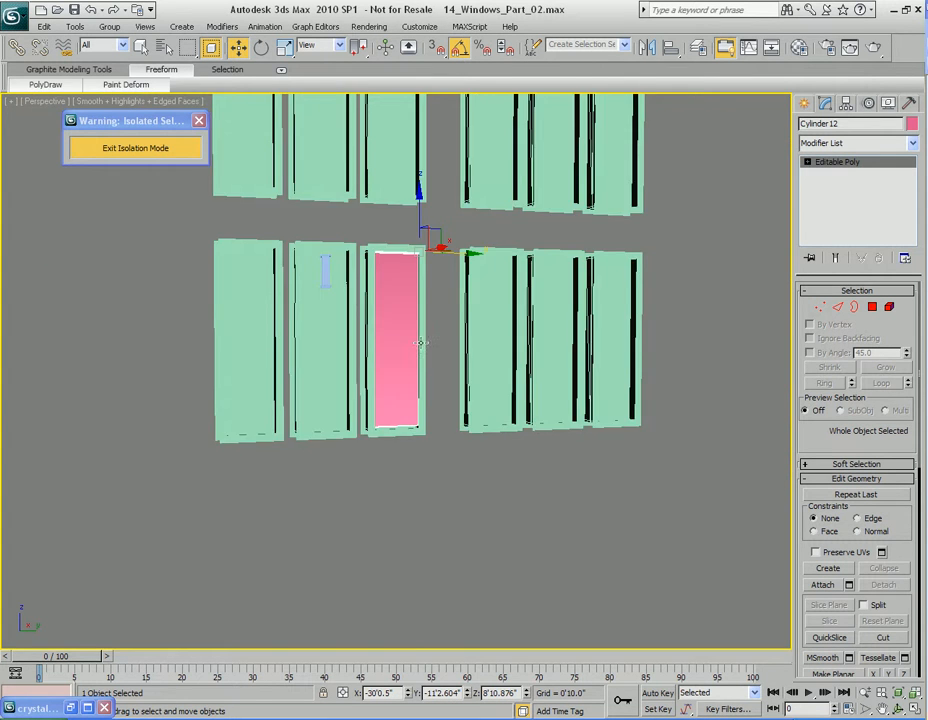
Copy the finished blind to the two neighbouring lower-row windows, snapping each copy to its window's upper corner.
scroll(414, 400, up, 6)
scroll(418, 386, up, 5)
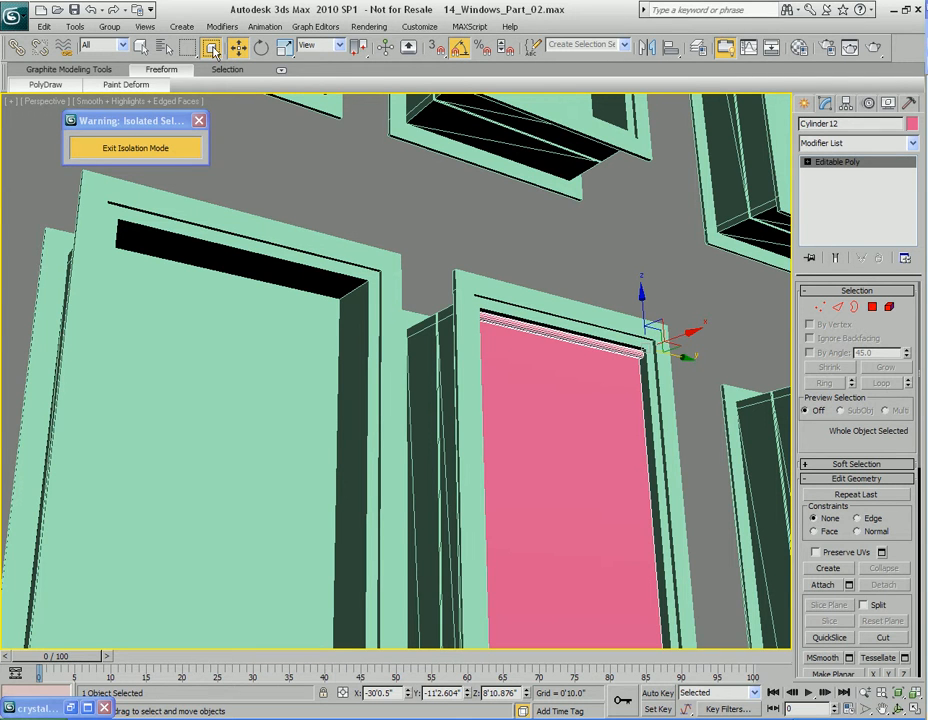
mouse_move(647, 349)
mouse_down()
mouse_move(628, 339)
mouse_move(638, 345)
mouse_move(455, 330)
mouse_move(369, 281)
mouse_up()
key(ctrl+z)
key(s)
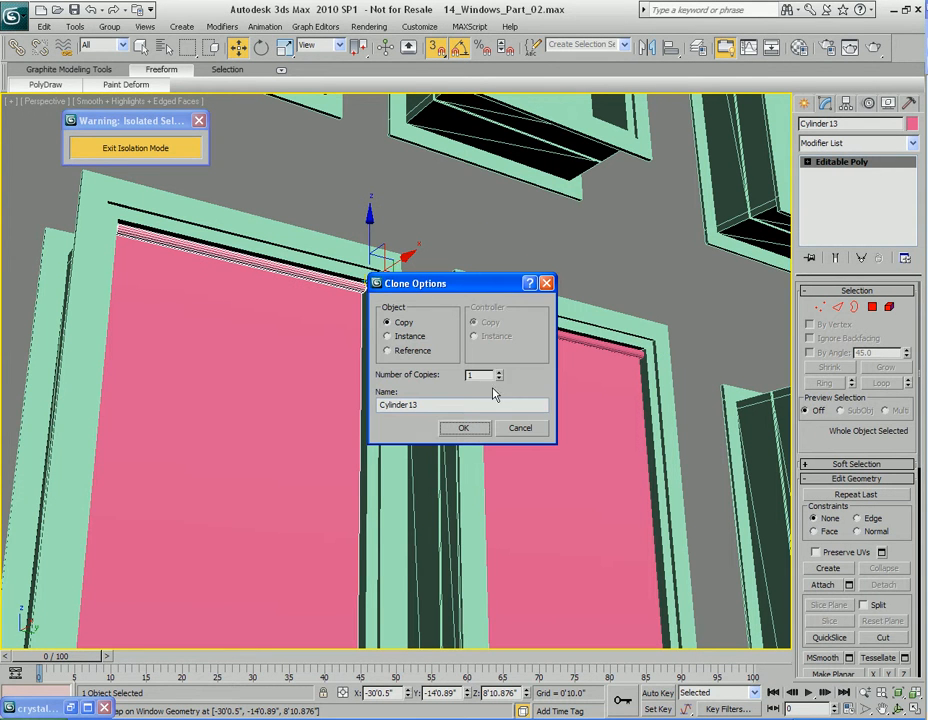
click(468, 430)
mouse_move(268, 416)
middle_down()
mouse_move(427, 431)
mouse_move(415, 495)
mouse_move(424, 491)
middle_up()
scroll(428, 429, down, 3)
key(q)
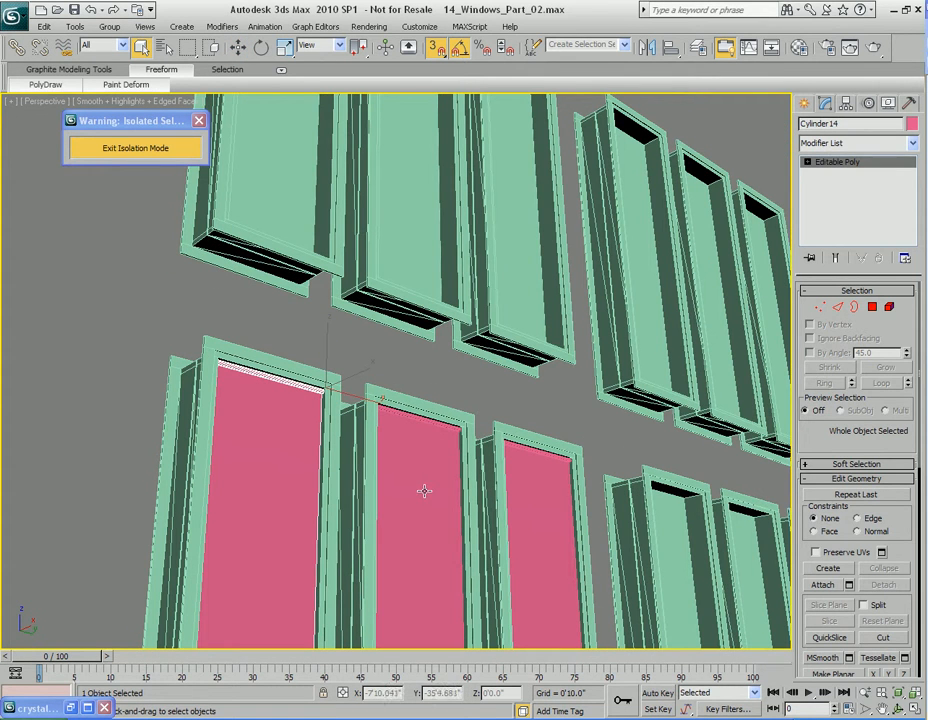
Copy the three lower-row blinds together to the upper-row windows, snapping them to the upper window corner.
key(ctrl+a)
key(w)
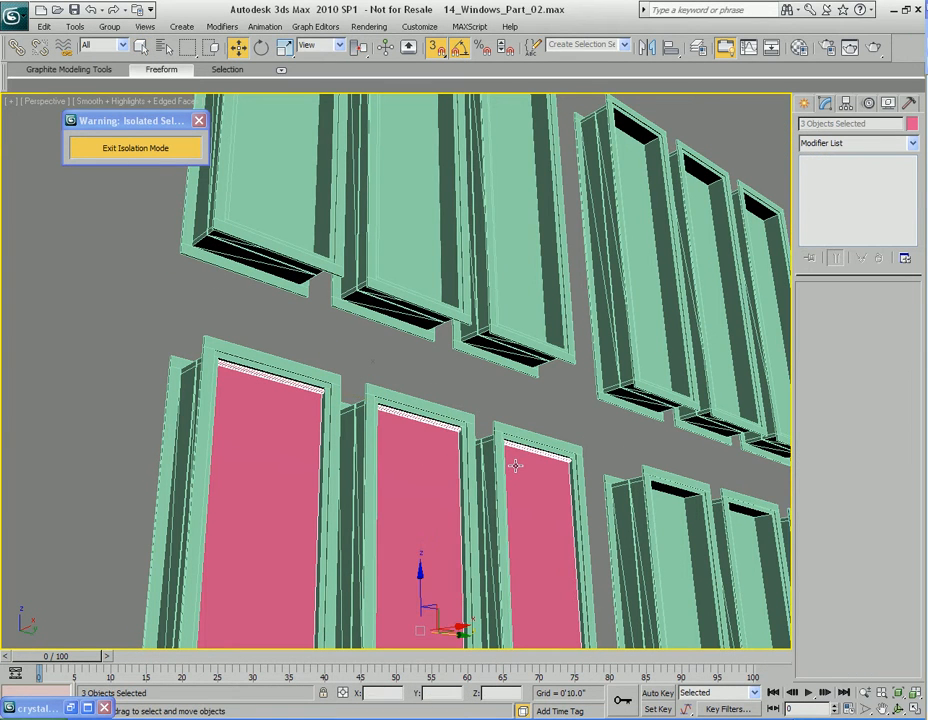
drag(357, 47, 357, 74)
middle_drag(386, 314, 433, 437)
scroll(453, 483, down, 3)
shift+drag(401, 541, 392, 196)
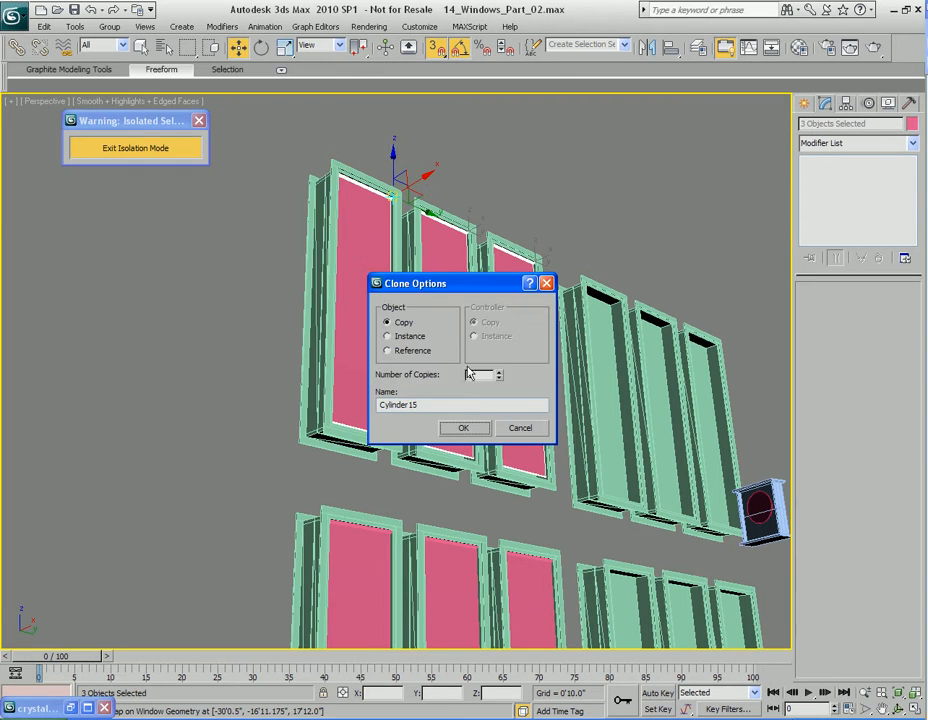
click(466, 429)
Examine how the copied upper-row blinds fit inside their window frames.
scroll(456, 321, up, 5)
middle_drag(456, 321, 476, 496)
scroll(476, 496, up, 2)
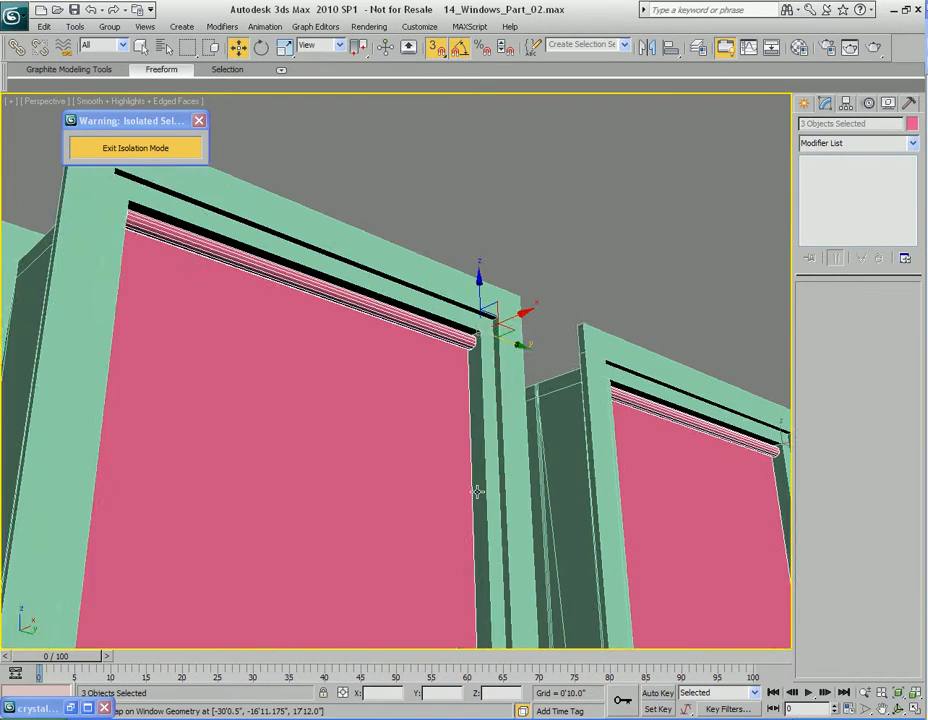
middle_drag(587, 447, 325, 454)
alt+middle_drag(480, 452, 394, 443)
scroll(384, 443, down, 4)
scroll(380, 443, down, 4)
middle_drag(585, 460, 268, 456)
alt+middle_drag(268, 456, 344, 240)
scroll(309, 466, down, 5)
Copy all six blinds along Y to the adjacent group of windows and snap them to the upper window corner.
key(q)
ctrl+click(265, 445)
ctrl+click(331, 449)
ctrl+click(393, 455)
key(w)
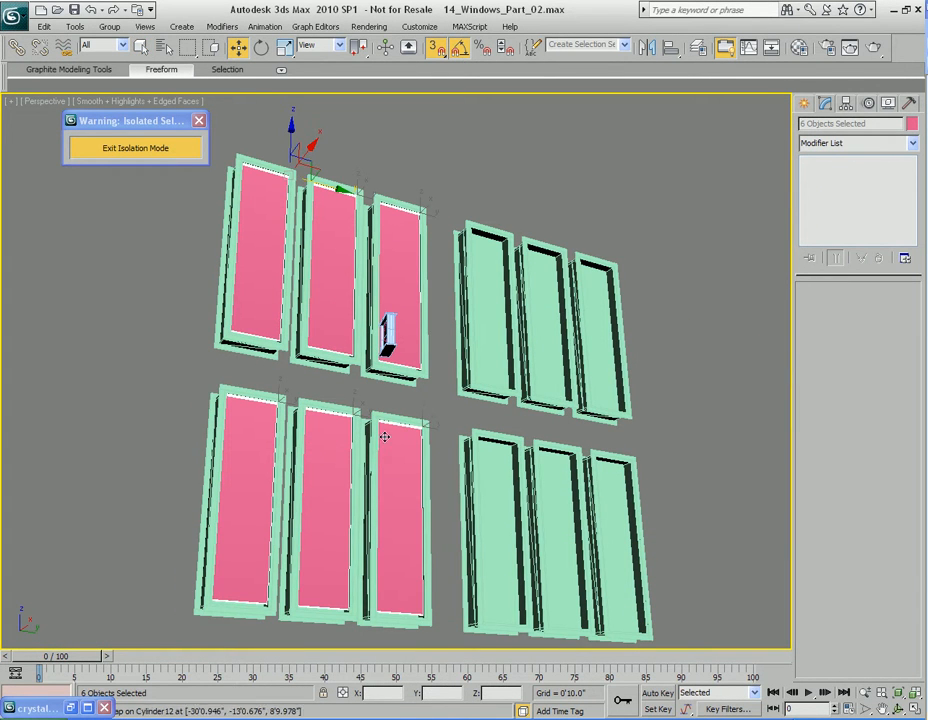
shift+drag(326, 187, 538, 242)
click(468, 428)
scroll(572, 272, up, 10)
key(s)
drag(366, 398, 418, 407)
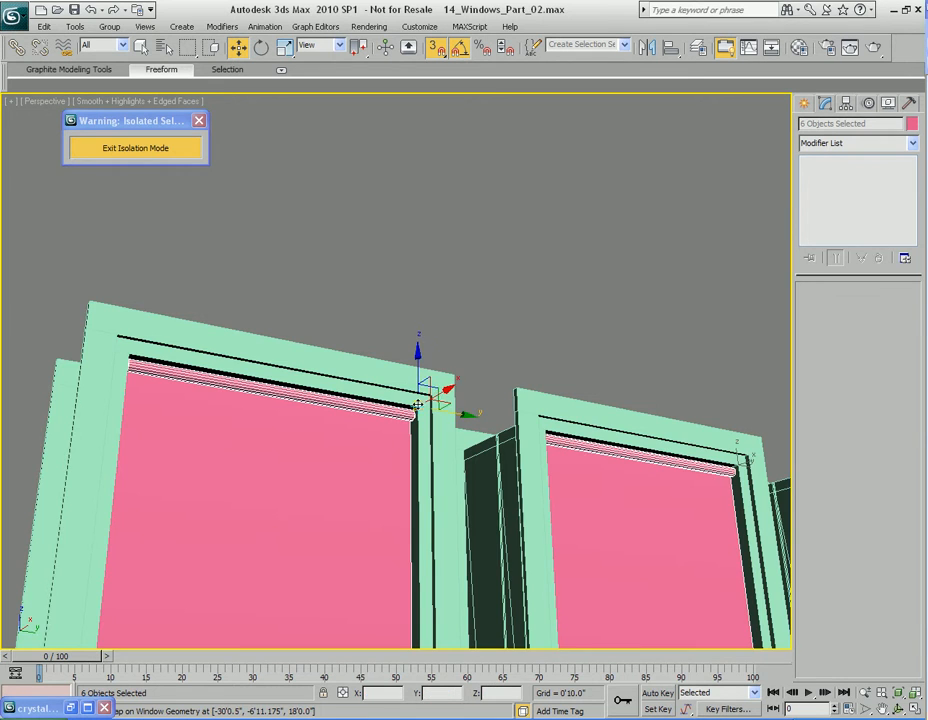
Examine the fit of the copied blinds across both window groups and check them with a test render.
alt+middle_drag(500, 440, 255, 435)
scroll(462, 449, down, 2)
middle_drag(492, 384, 381, 400)
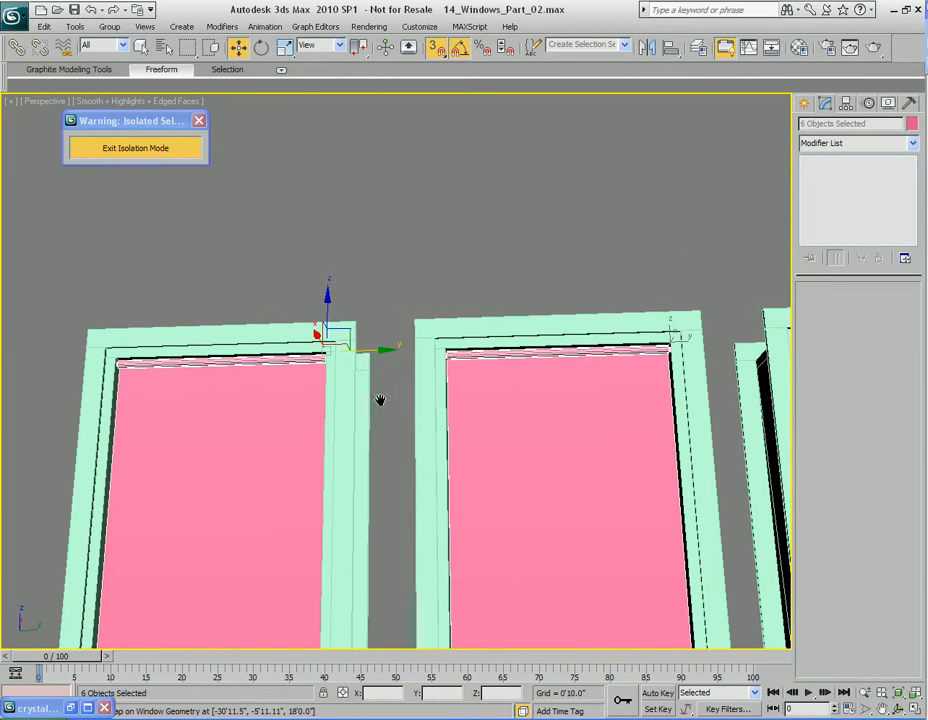
alt+middle_drag(567, 385, 479, 400)
middle_drag(212, 390, 508, 354)
scroll(455, 367, down, 2)
scroll(510, 345, down, 5)
key(q)
mouse_move(458, 452)
middle_down()
mouse_move(470, 319)
mouse_move(435, 300)
mouse_move(253, 389)
mouse_move(272, 383)
middle_up()
scroll(437, 302, up, 6)
scroll(272, 383, down, 3)
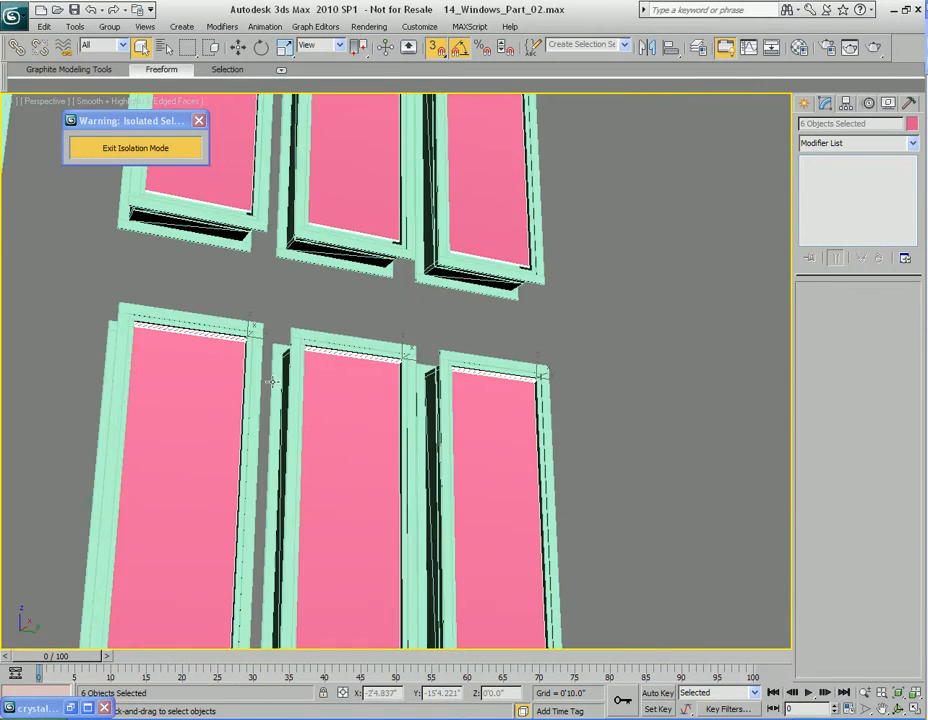
scroll(272, 383, down, 6)
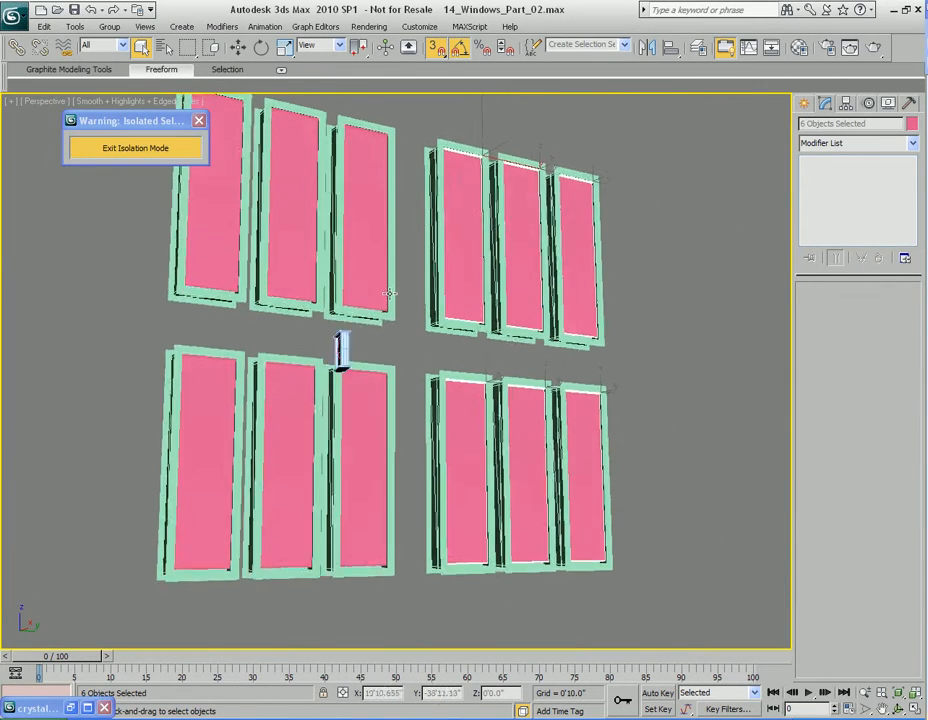
key(shift+q)
click(691, 143)
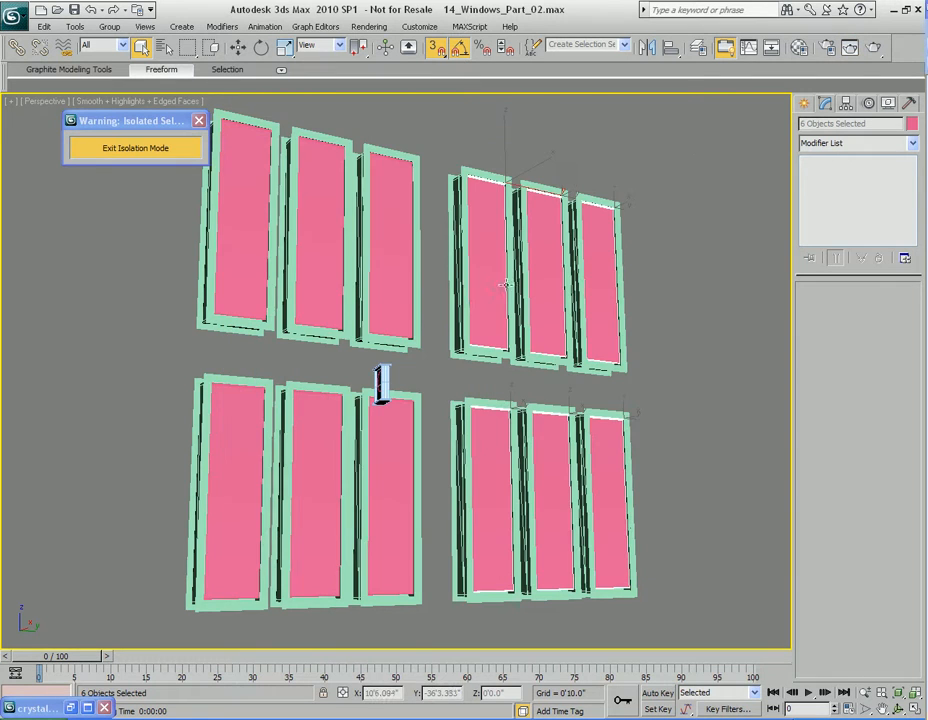
Shorten the third upper-row blind to about half the window height by moving its bottom vertices up along Z.
alt+middle_drag(478, 304, 391, 299)
click(404, 252)
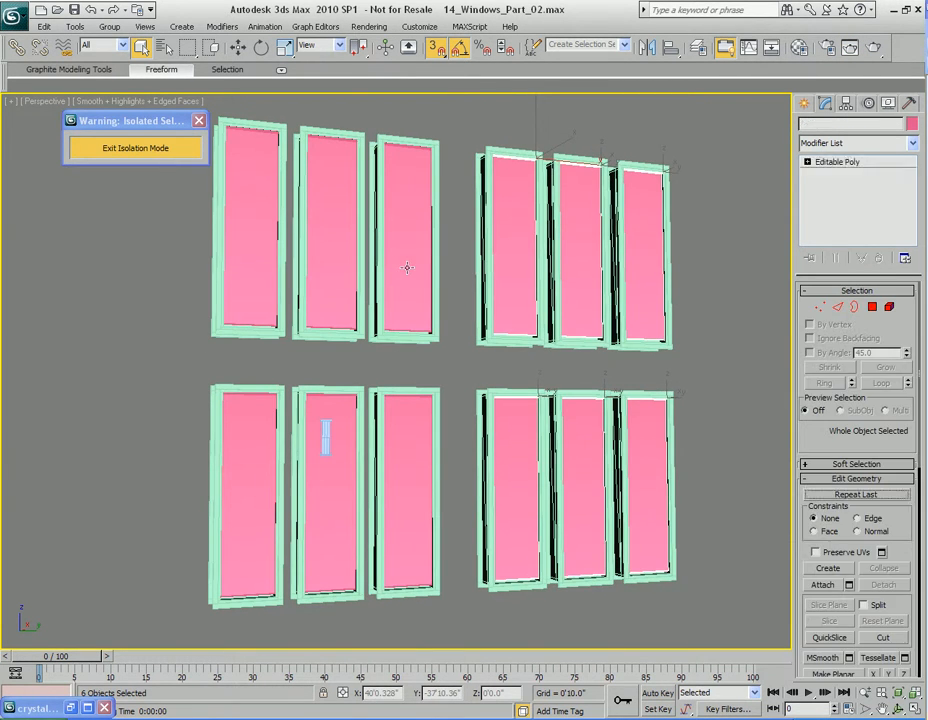
key(1)
alt+middle_drag(472, 320, 420, 352)
key(w)
drag(429, 282, 432, 195)
key(ctrl+z)
key(s)
drag(429, 284, 433, 192)
middle_drag(357, 330, 429, 327)
Shorten the second upper-row blind slightly by raising its bottom vertices along Z to about 12'6".
key(1)
click(417, 279)
key(1)
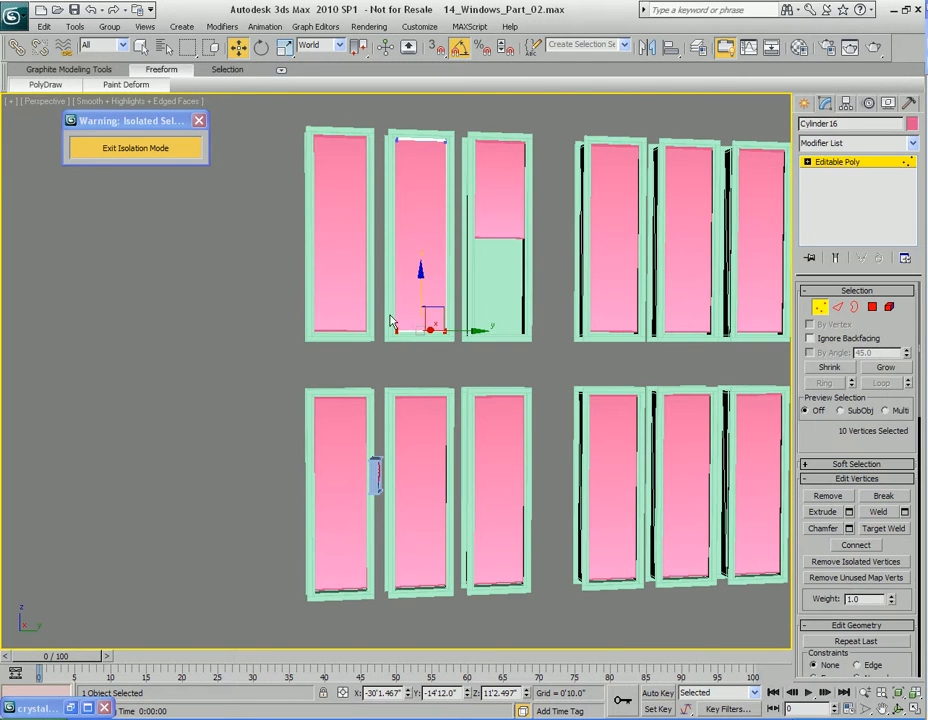
drag(422, 282, 420, 249)
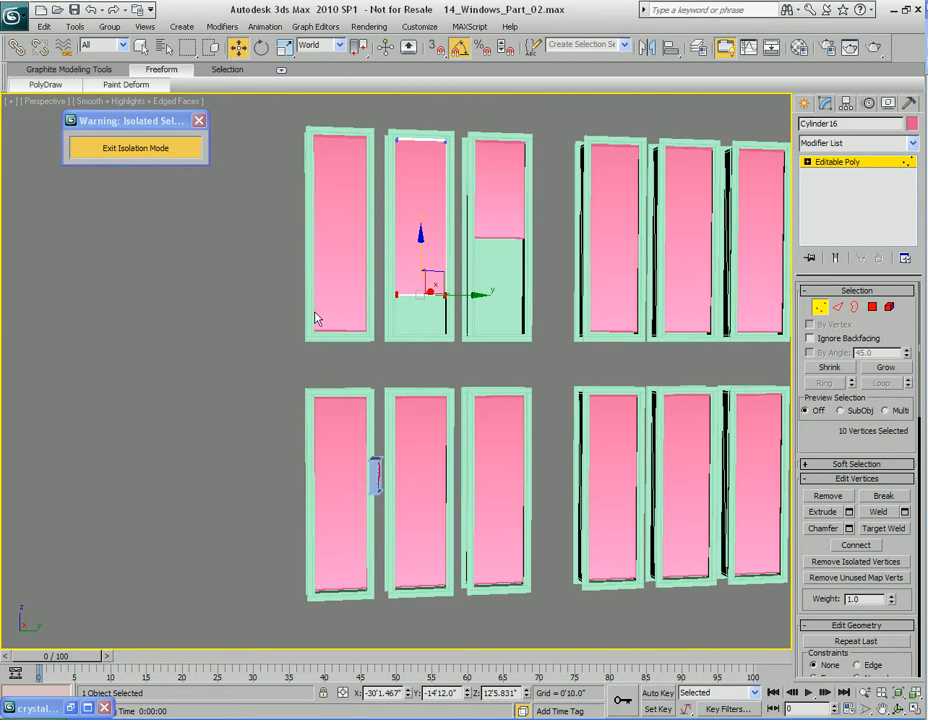
Shorten the first upper-row blind to roughly two thirds of its window by raising its bottom vertices along Z.
key(1)
click(340, 300)
key(1)
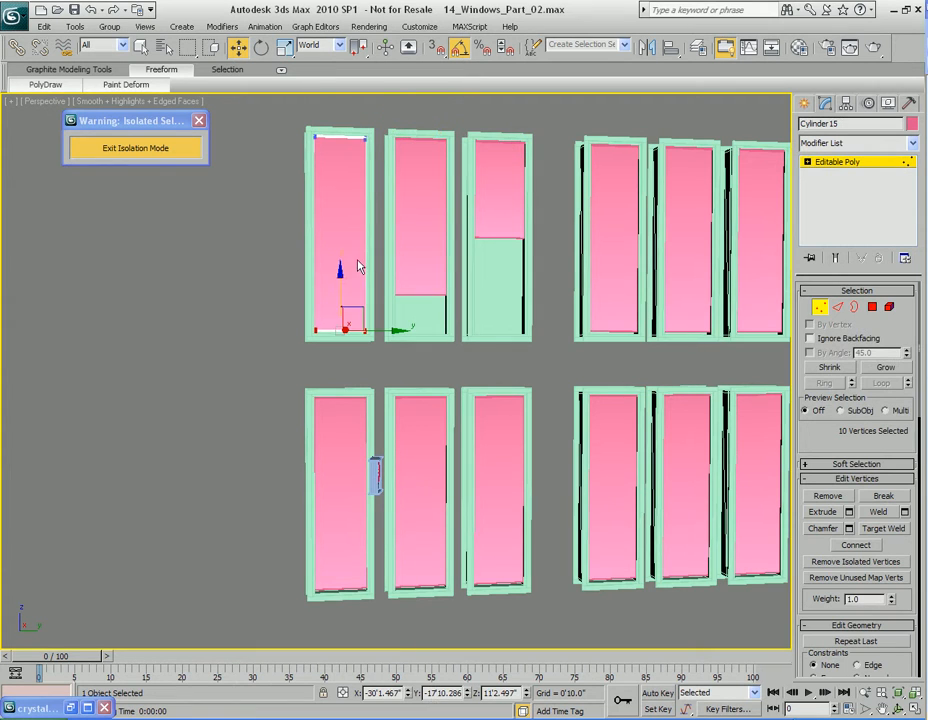
drag(340, 272, 345, 200)
Raise the bottom vertices of the first lower-row blind slightly along Z to uncover a strip of the window.
mouse_move(373, 352)
alt+middle_down()
mouse_move(391, 377)
mouse_move(433, 375)
mouse_move(389, 352)
alt+middle_up()
key(1)
click(361, 333)
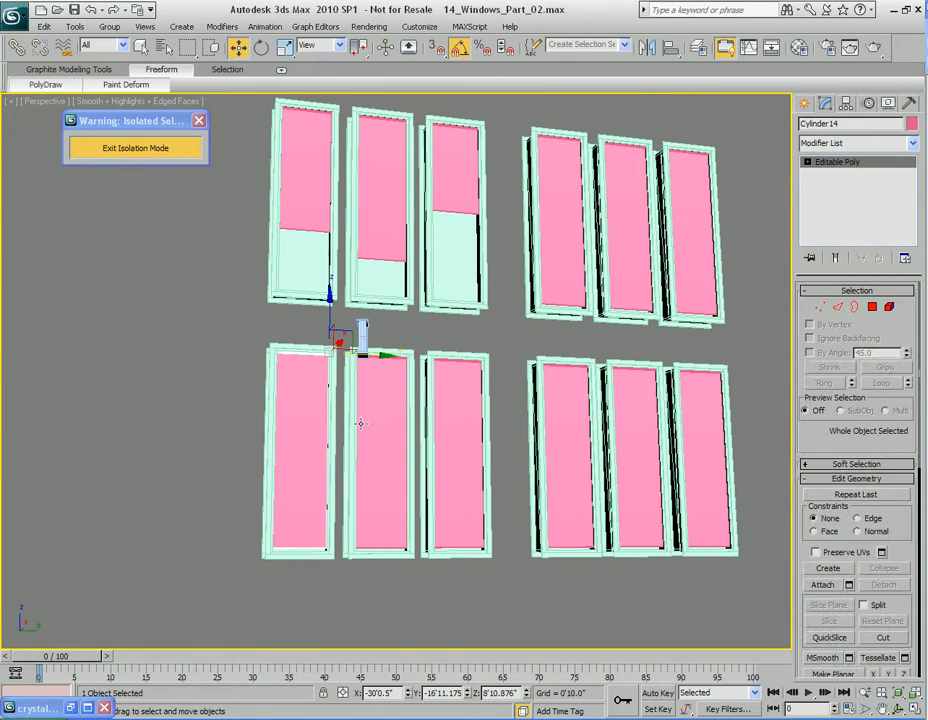
key(1)
drag(303, 514, 418, 481)
key(1)
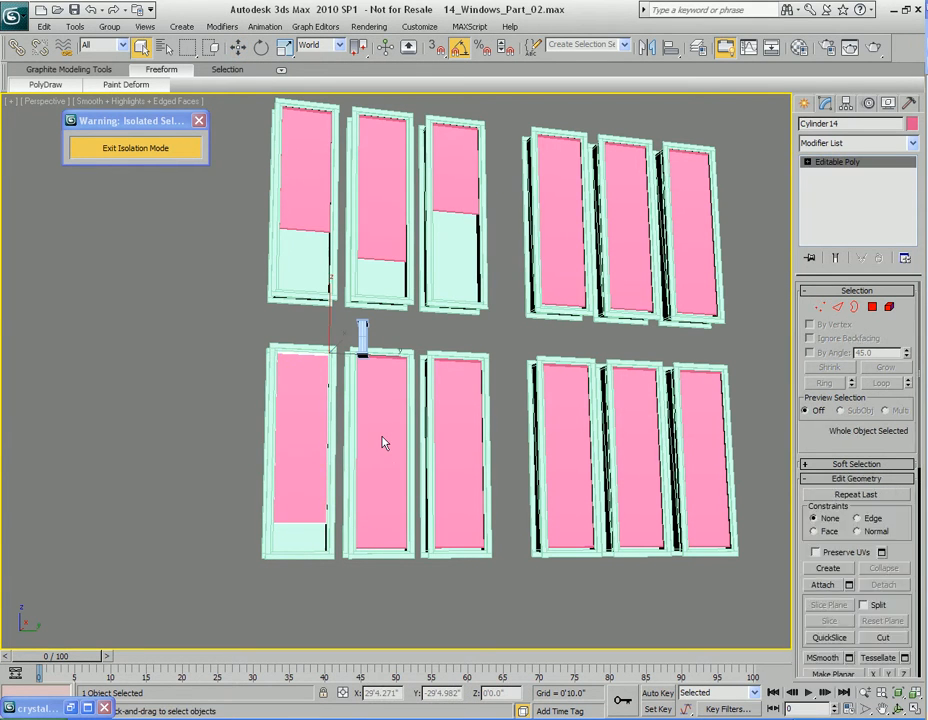
Shorten the second lower-row blind of the first window group by raising its bottom vertices along Z, uncovering about a fifth of the window.
click(411, 348)
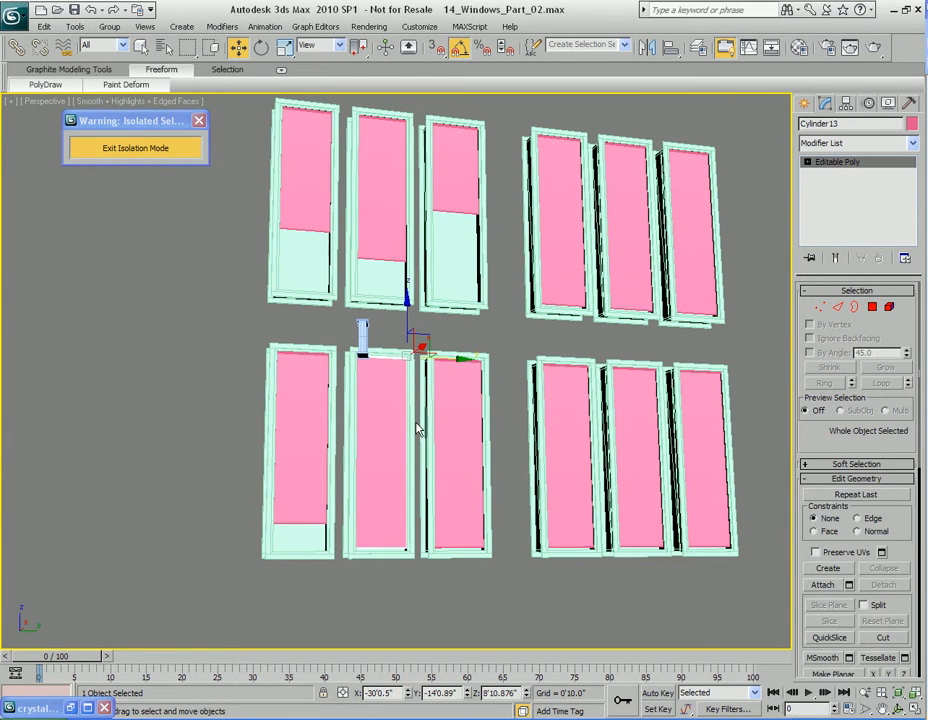
key(1)
drag(380, 500, 383, 462)
key(1)
Raise the bottom vertices of the middle lower-row blind in the second window group along Z to uncover about a sixth of the window.
middle_drag(562, 459, 356, 462)
click(494, 482)
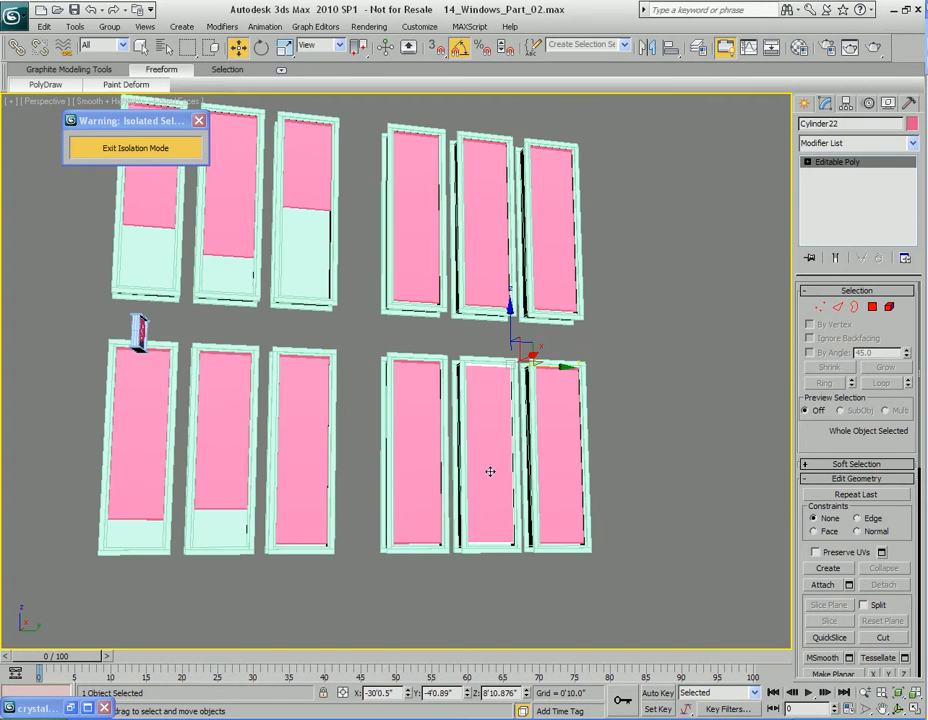
key(1)
drag(491, 497, 490, 470)
key(1)
Raise the bottom vertices of the first lower-row blind in the second window group slightly along Z, uncovering a narrow strip.
click(423, 503)
key(1)
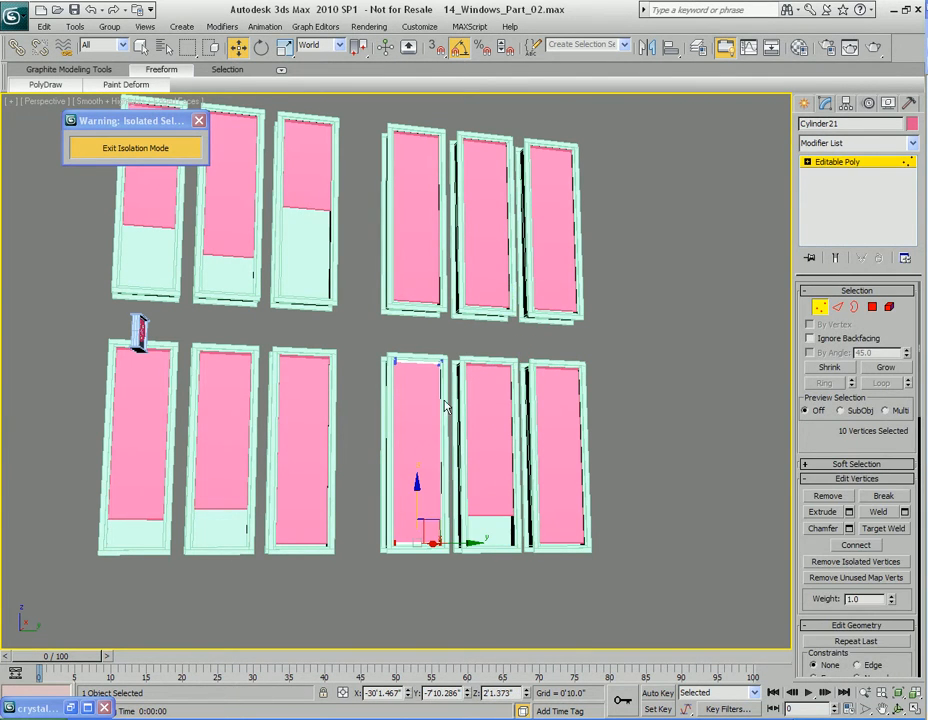
drag(417, 485, 417, 484)
middle_drag(474, 420, 466, 471)
key(1)
In the second group's upper row, raise the middle blind's bottom vertices slightly along Z and the first blind's to about 16'6".
click(485, 325)
key(1)
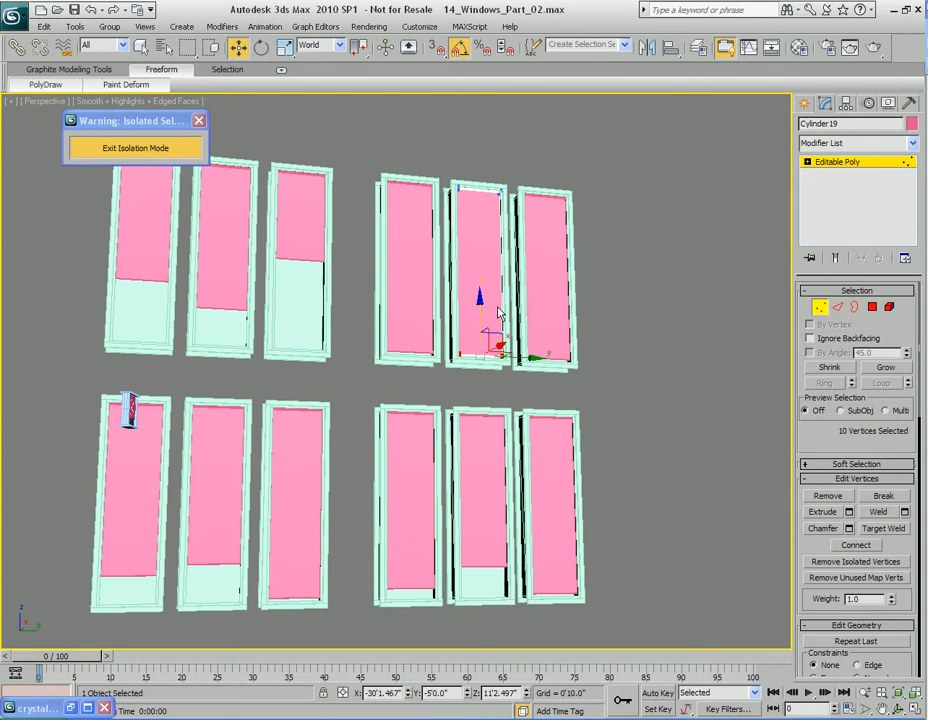
click(410, 318)
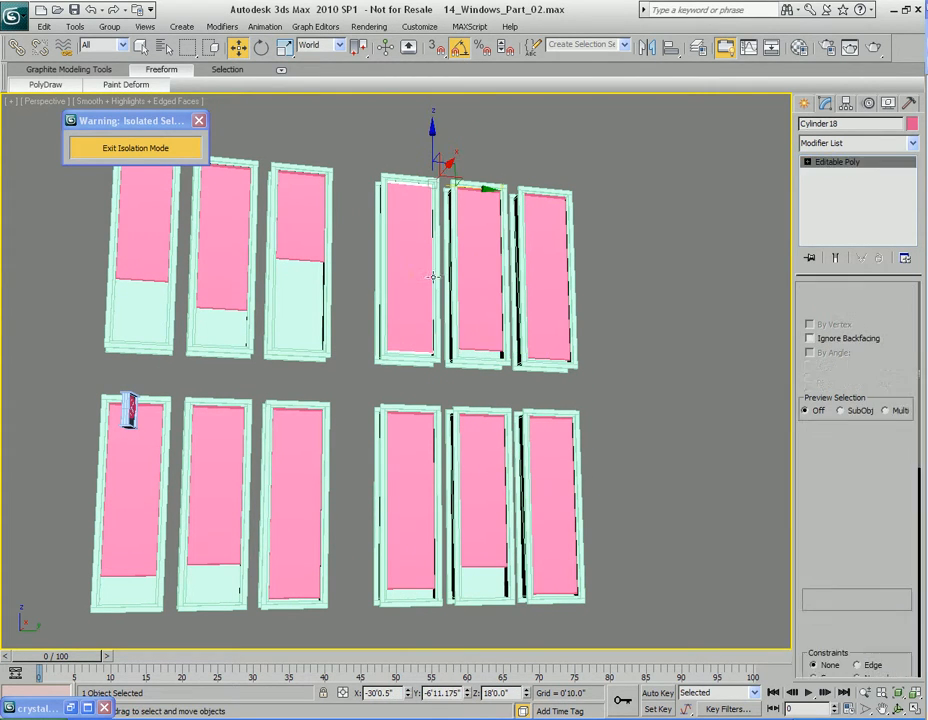
key(1)
drag(409, 314, 418, 197)
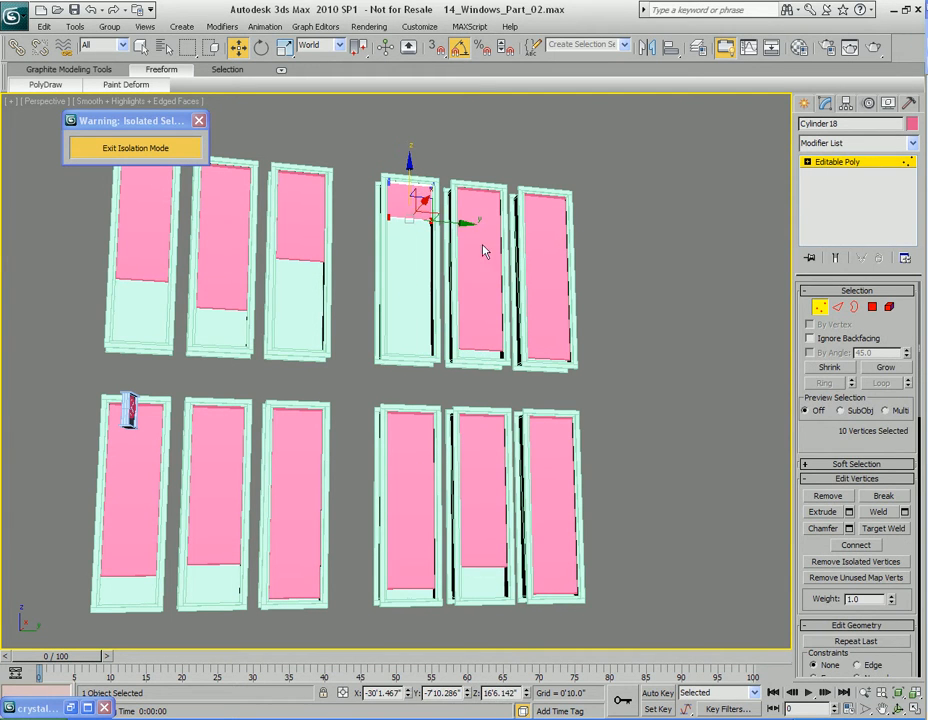
key(1)
Shorten the third upper-row blind of the second window group by raising its bottom vertices along Z to about 13'6".
click(560, 322)
key(1)
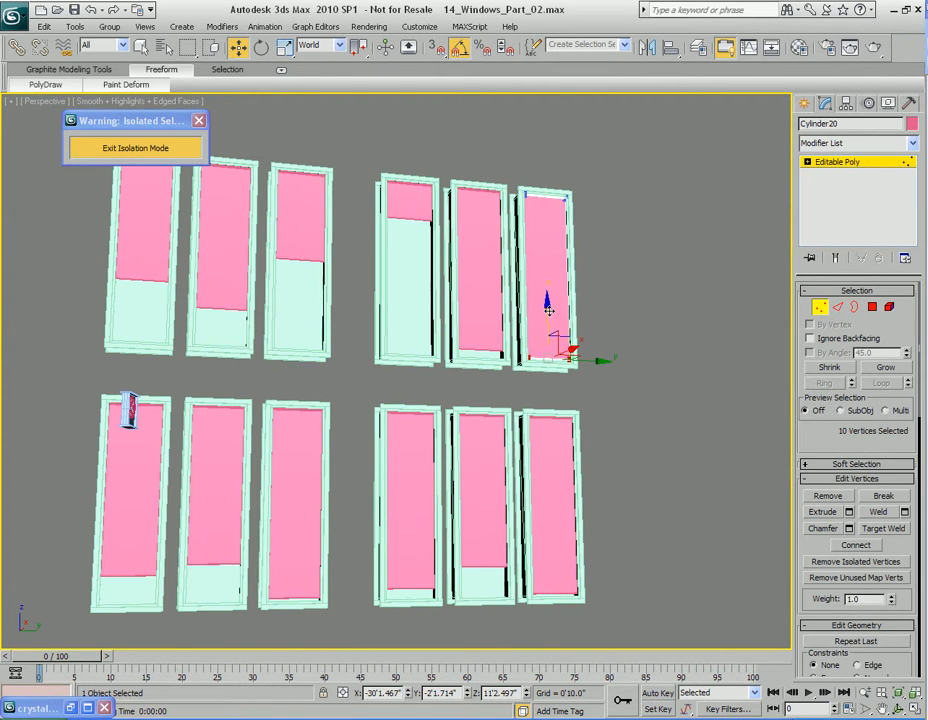
drag(548, 310, 548, 254)
Raise the bottom vertices of the second group's middle upper-row blind along Z until roughly level with the third blind.
alt+middle_drag(374, 467, 431, 452)
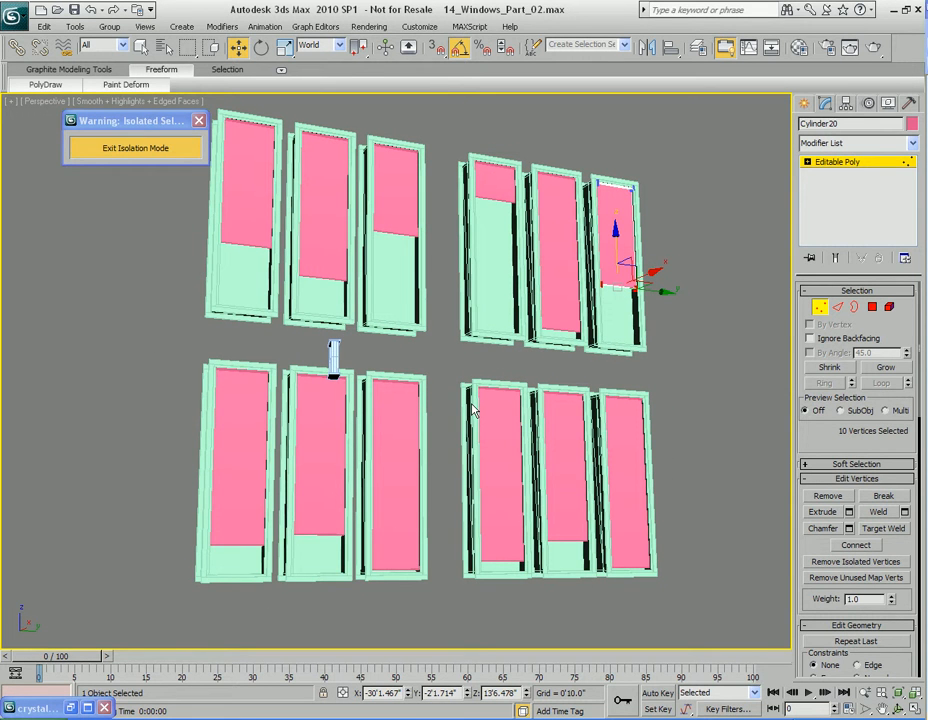
alt+middle_drag(520, 416, 460, 474)
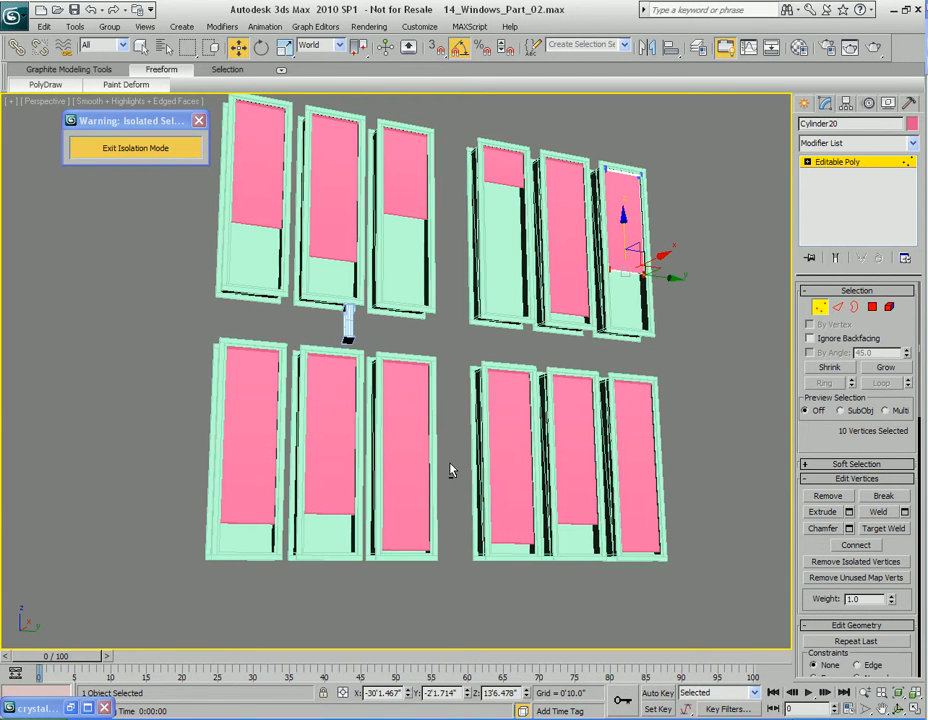
middle_drag(470, 472, 431, 508)
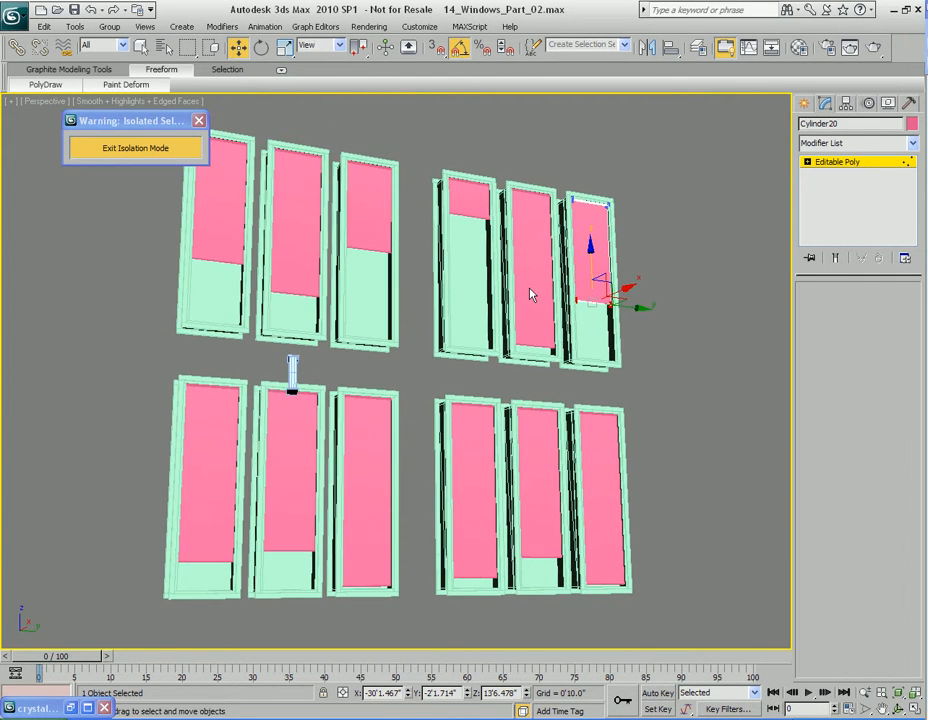
key(1)
click(531, 299)
key(1)
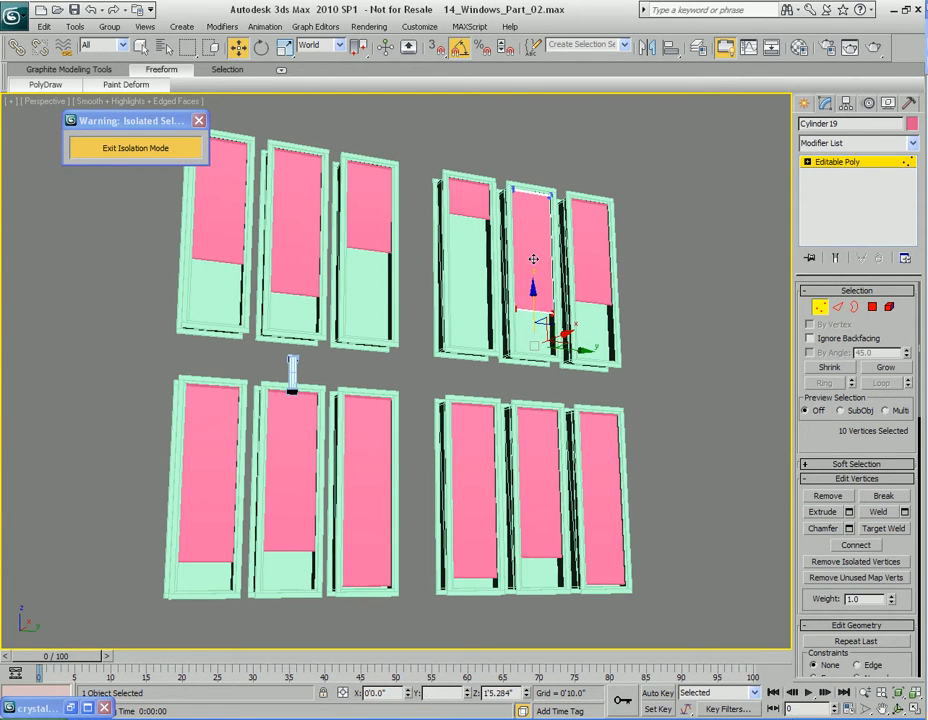
key(1)
Lengthen the first upper-row blind of the second window group by lowering its bottom vertices along Z to about 13'8", and clear the selection.
click(497, 193)
key(1)
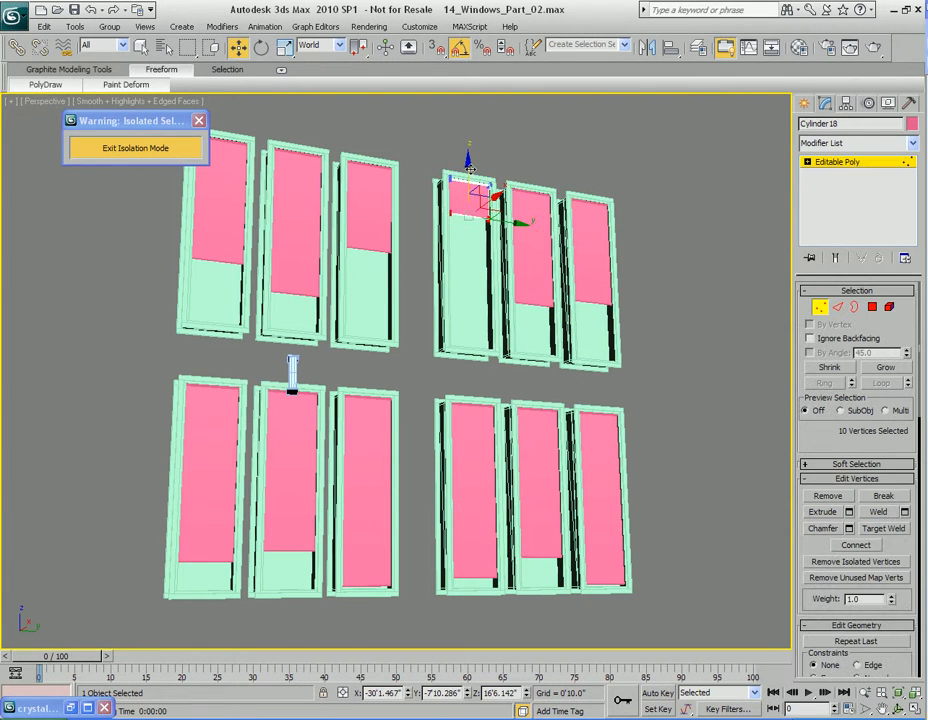
middle_drag(416, 457, 451, 448)
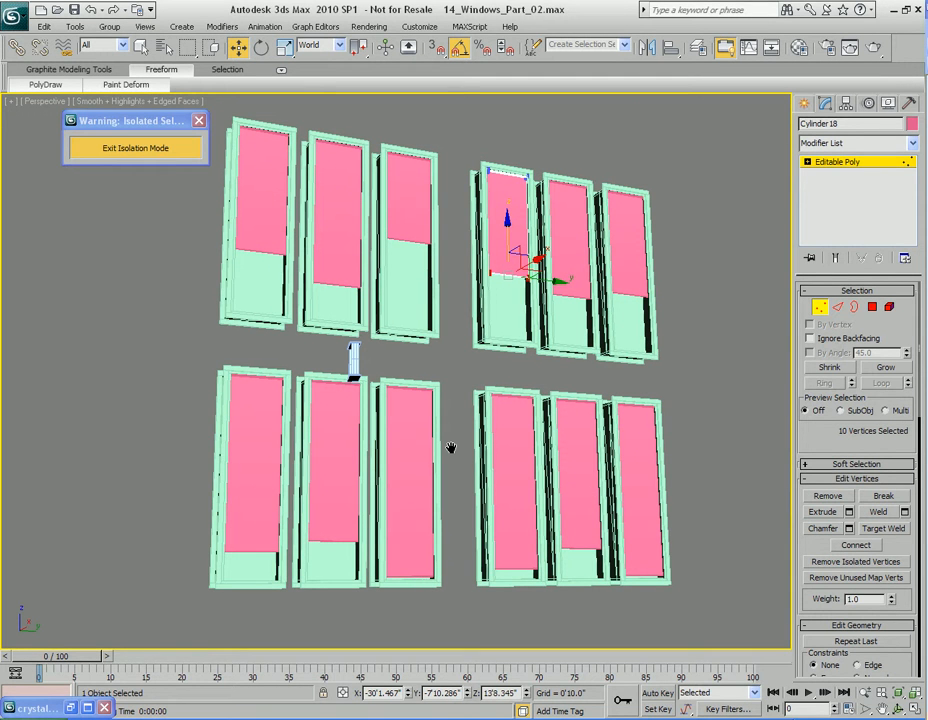
middle_drag(451, 448, 428, 472)
key(1)
key(q)
click(489, 436)
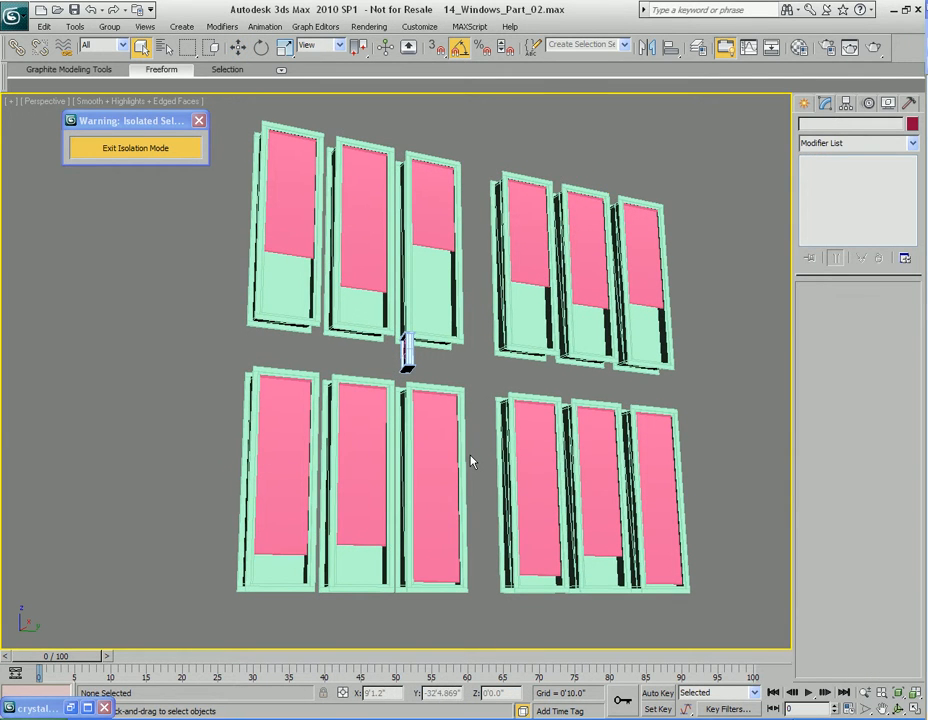
Examine the varied blind lengths from several angles and the blinds in the windows of the opposite wall.
alt+middle_drag(497, 445, 480, 485)
middle_drag(550, 588, 395, 358)
scroll(366, 522, up, 6)
scroll(396, 400, down, 2)
middle_drag(398, 438, 423, 404)
scroll(400, 400, down, 5)
middle_drag(299, 367, 321, 391)
scroll(321, 391, down, 5)
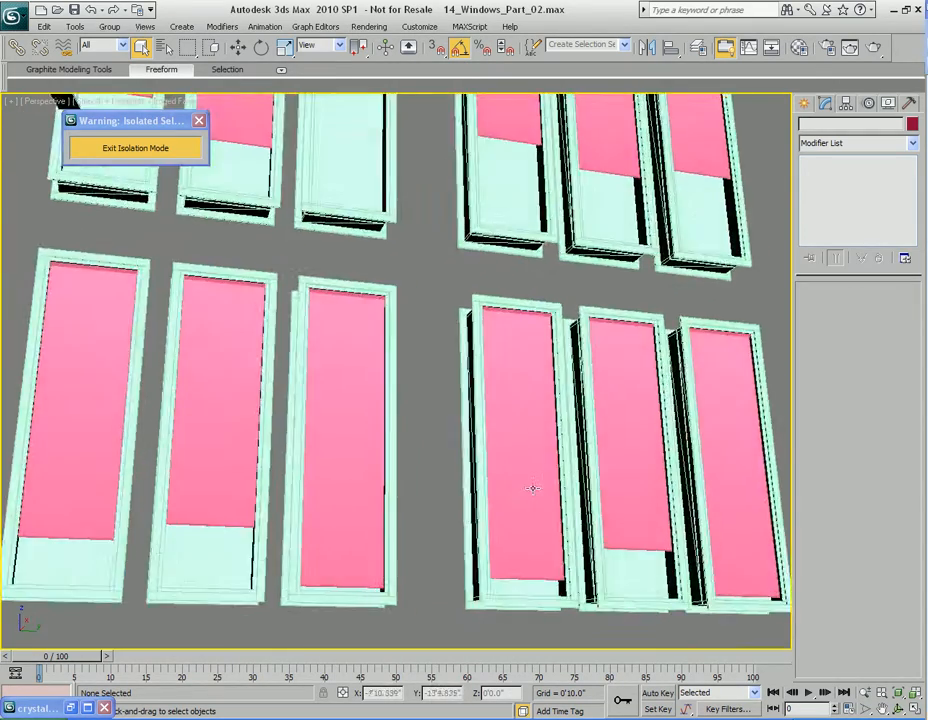
mouse_move(455, 417)
middle_down()
mouse_move(464, 489)
mouse_move(473, 463)
mouse_move(435, 497)
mouse_move(545, 466)
mouse_move(298, 474)
mouse_move(601, 512)
mouse_move(598, 505)
mouse_move(667, 555)
mouse_move(673, 503)
mouse_move(400, 563)
mouse_move(430, 550)
middle_up()
scroll(437, 488, down, 4)
alt+middle_drag(309, 552, 477, 526)
scroll(460, 507, up, 5)
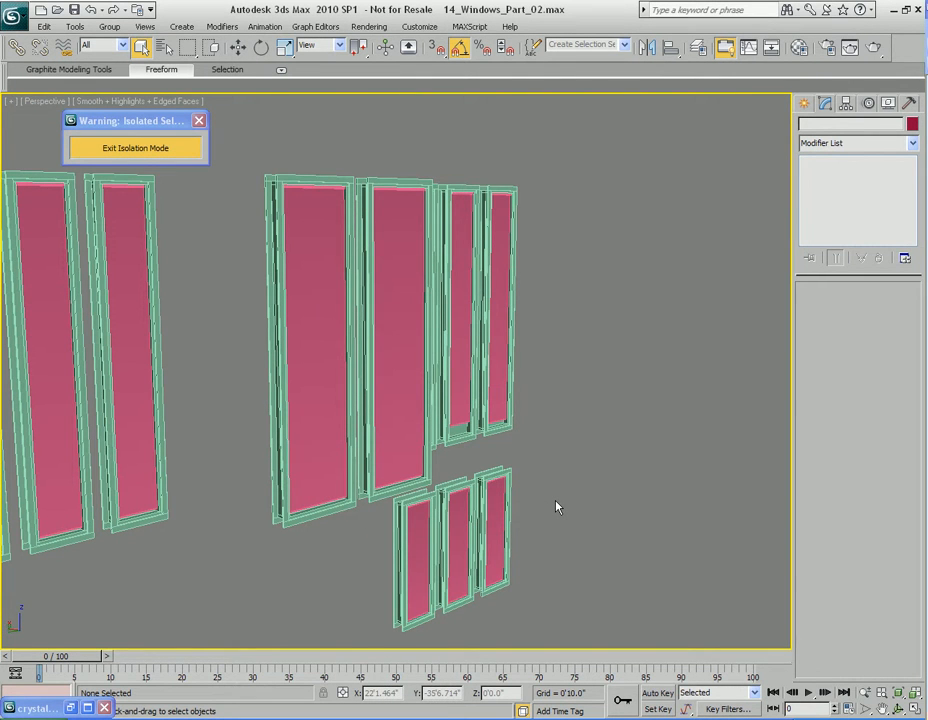